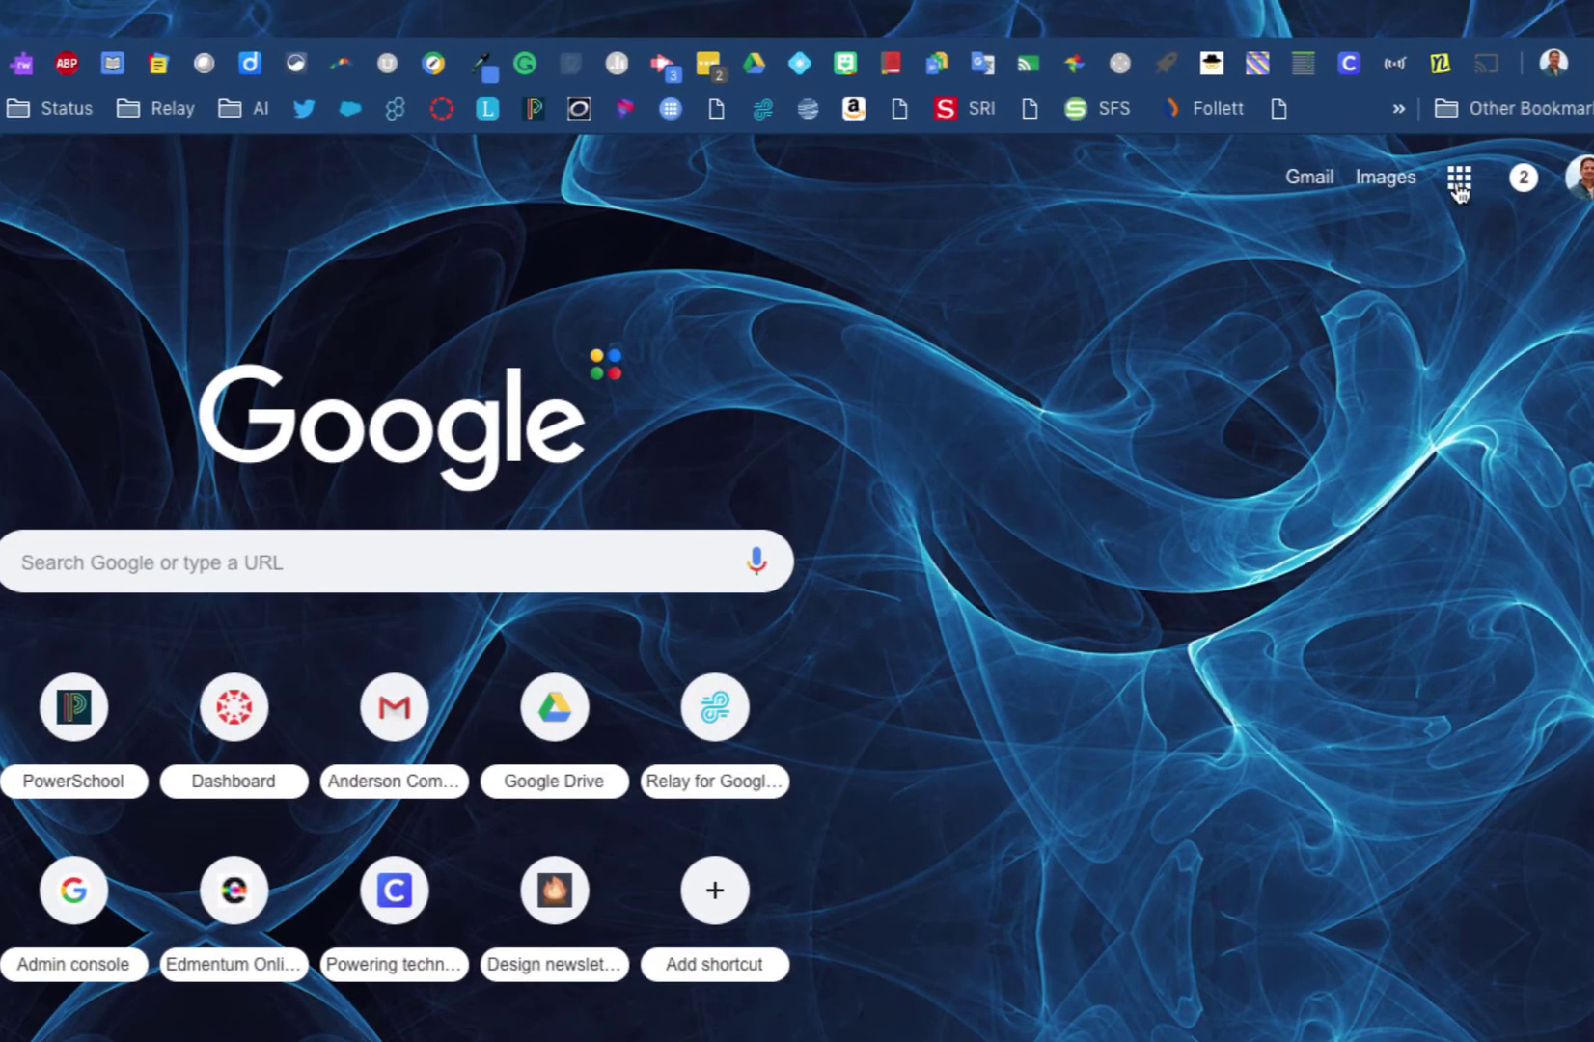
Open Google Docs from the Google apps launcher, create a blank document, and close it in favour of a fresh browser page
{"action": "left_click", "coordinate": [1460, 185]}
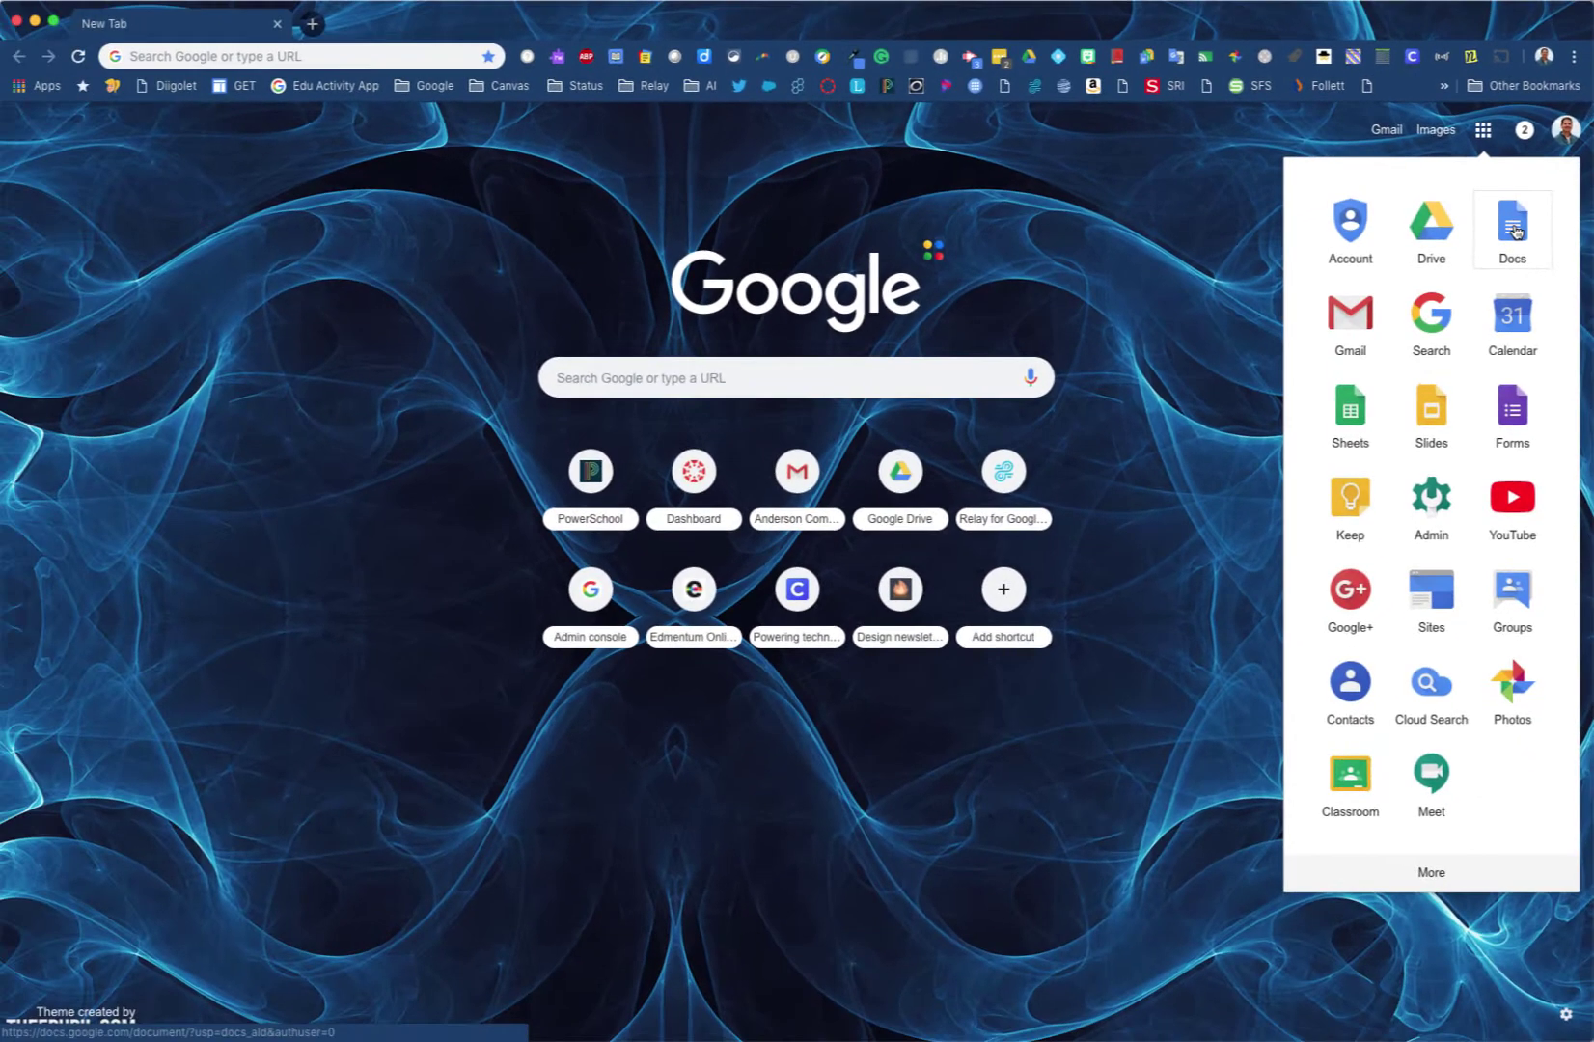
{"action": "left_click", "coordinate": [1510, 335]}
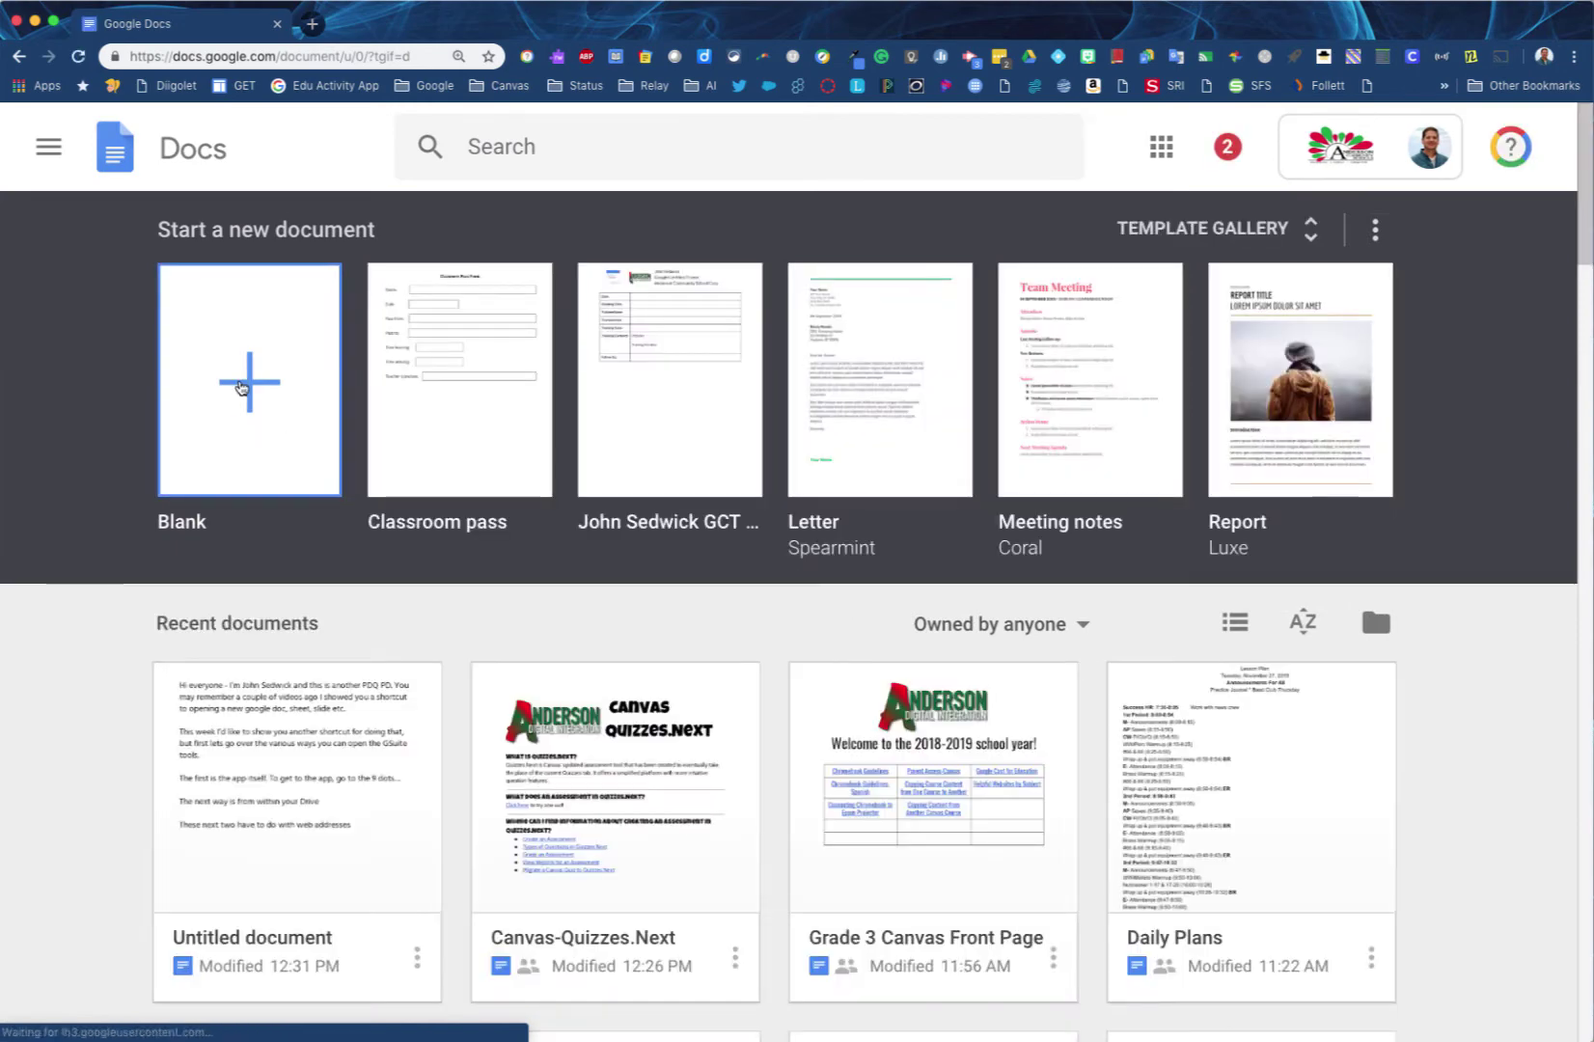
{"action": "left_click", "coordinate": [241, 387]}
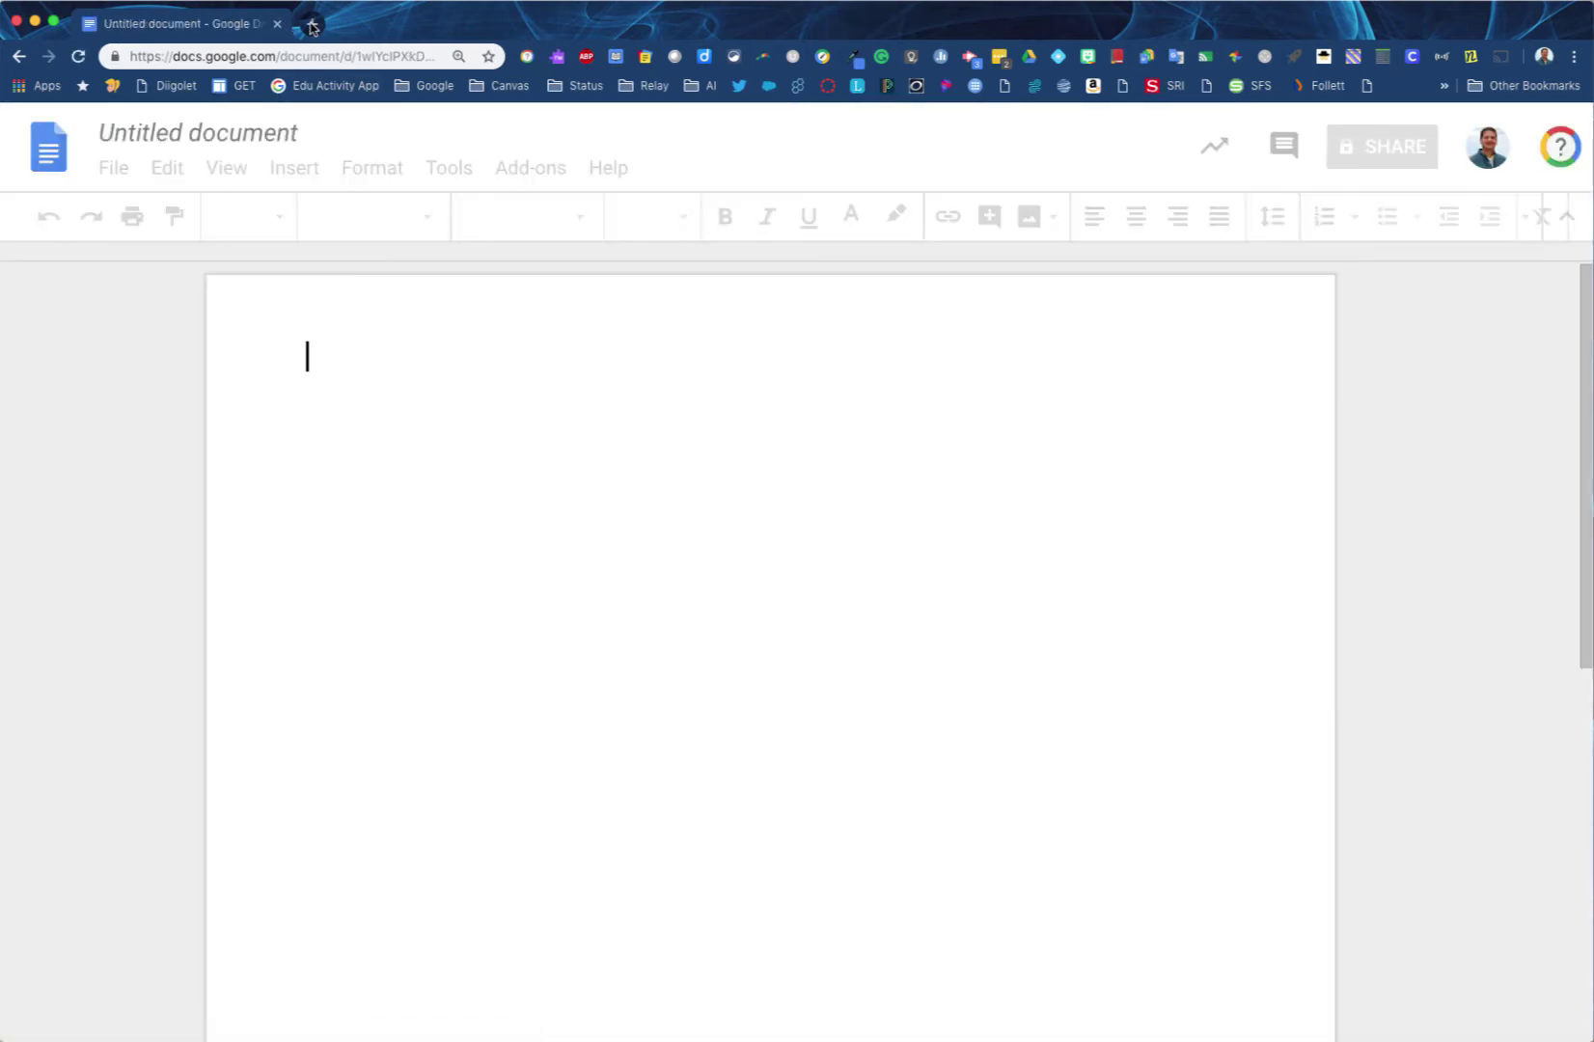
{"action": "left_click", "coordinate": [312, 23]}
{"action": "left_click", "coordinate": [278, 23]}
Open the Google Sheets home page from the Google apps launcher and return to the new tab page
{"action": "left_click", "coordinate": [1482, 135]}
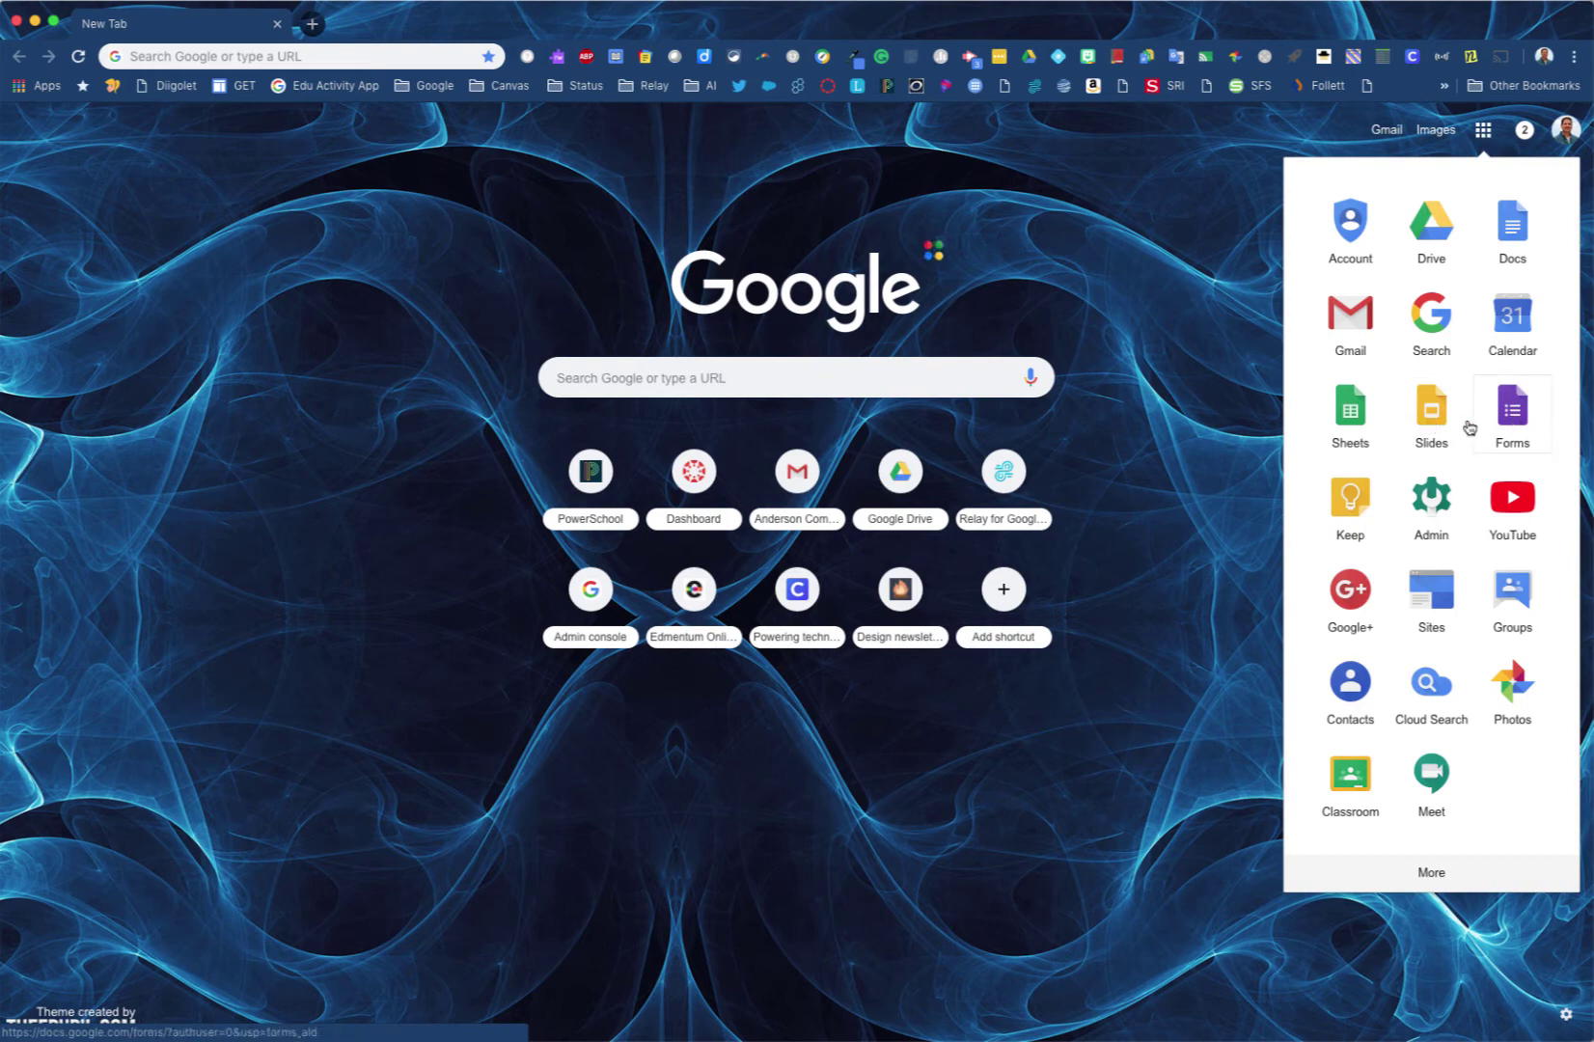
{"action": "left_click", "coordinate": [1347, 418]}
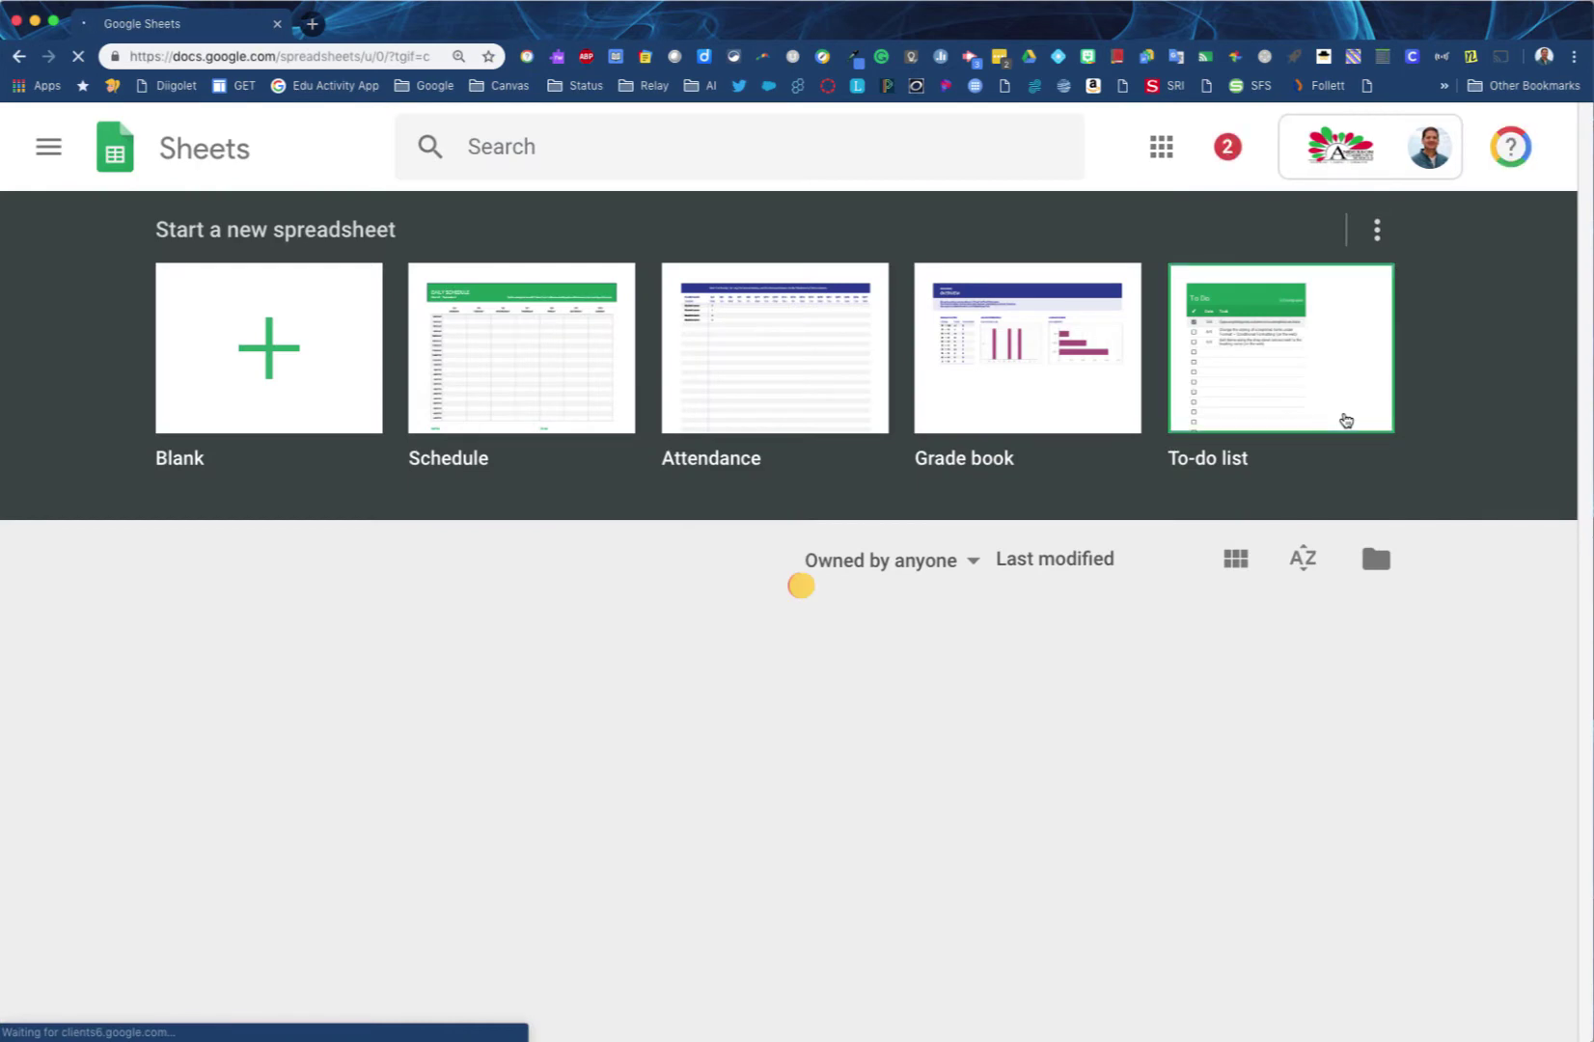
{"action": "left_click", "coordinate": [18, 56]}
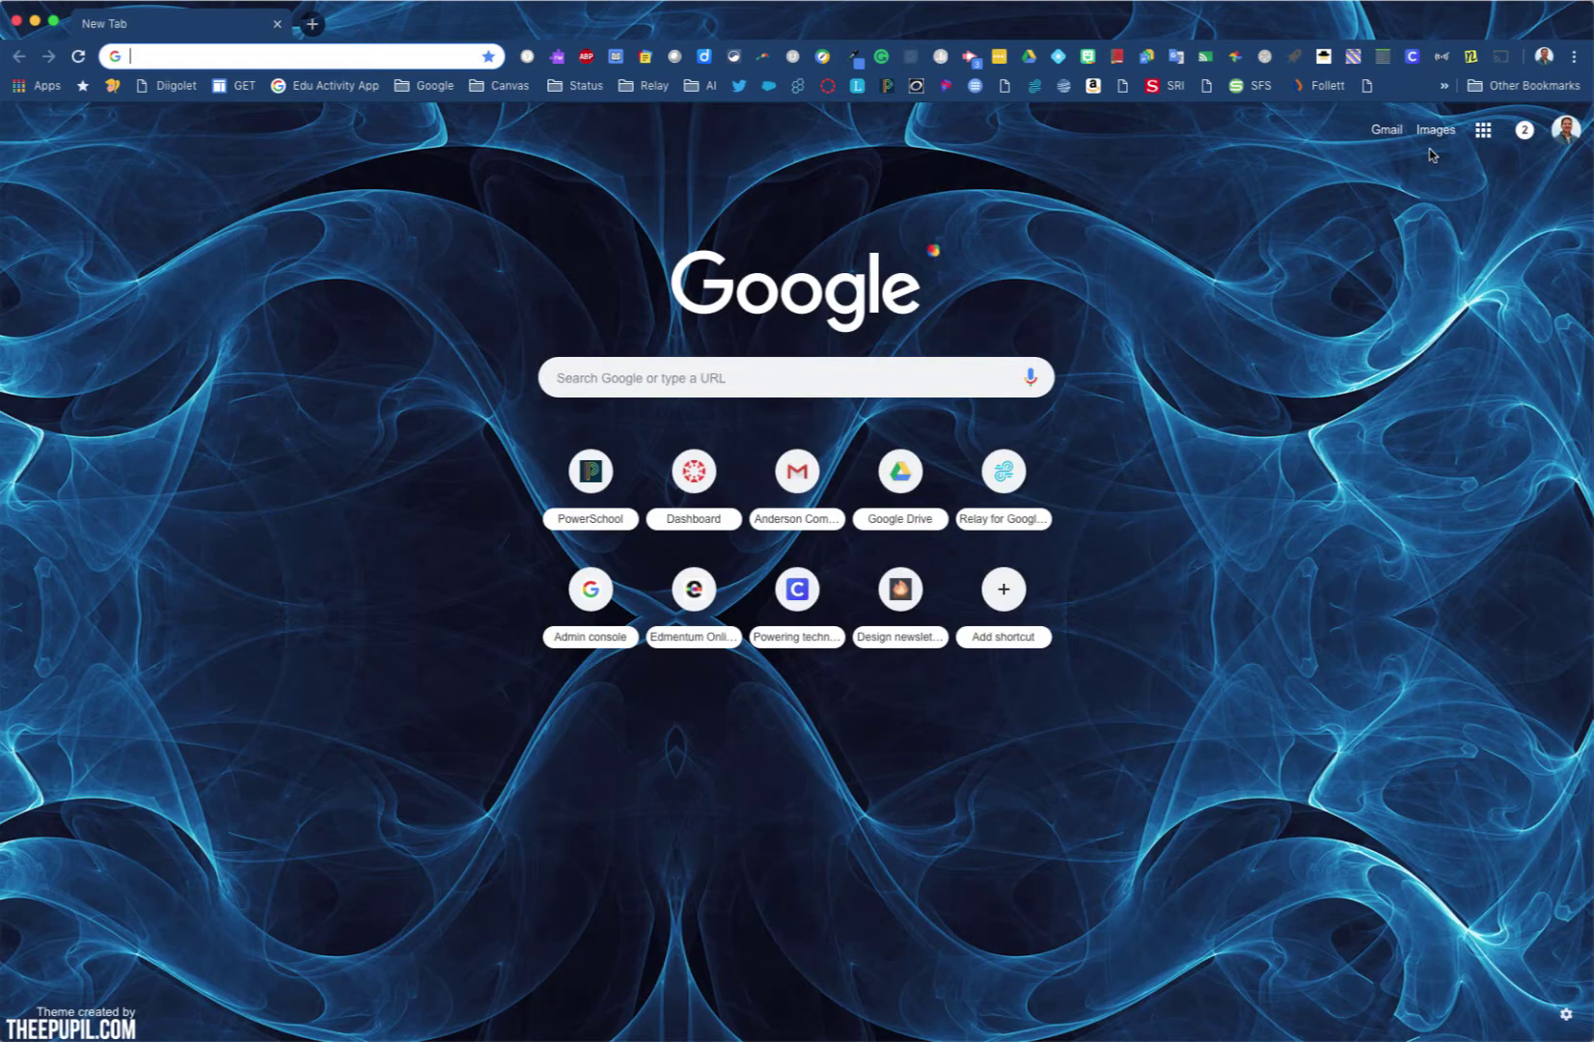
Open Google Drive from the apps launcher, create a blank Google Docs document in My Drive, and close the document
{"action": "left_click", "coordinate": [1484, 129]}
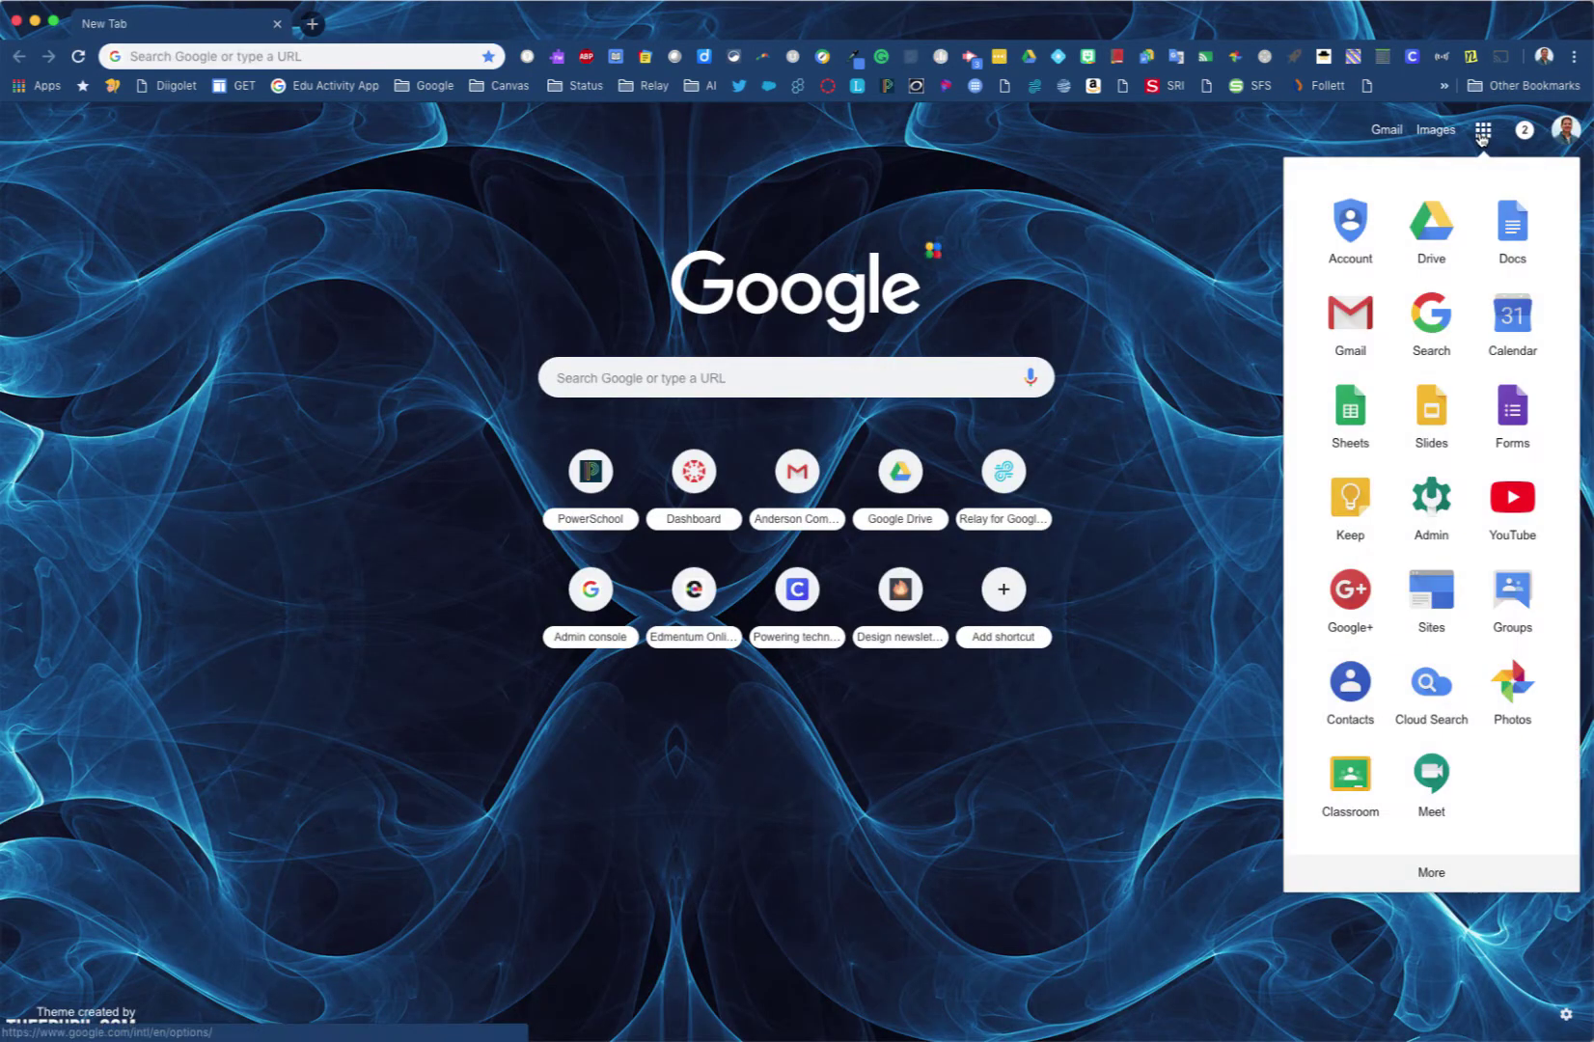
{"action": "left_click", "coordinate": [1431, 232]}
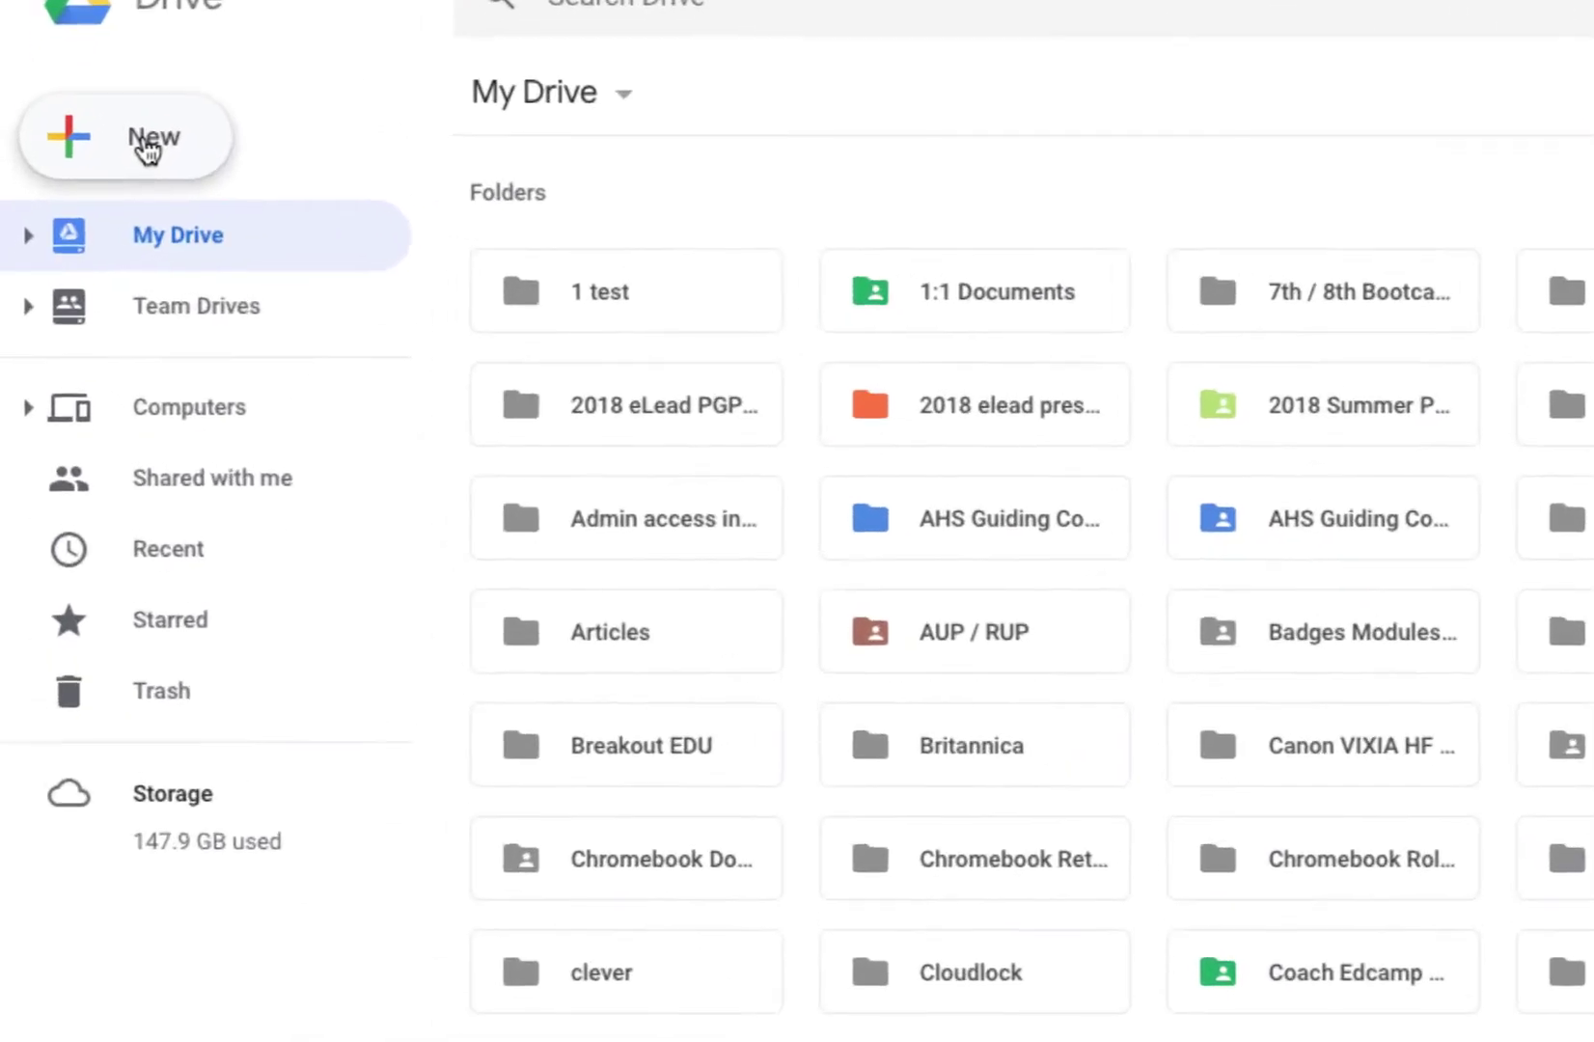
{"action": "left_click", "coordinate": [147, 145]}
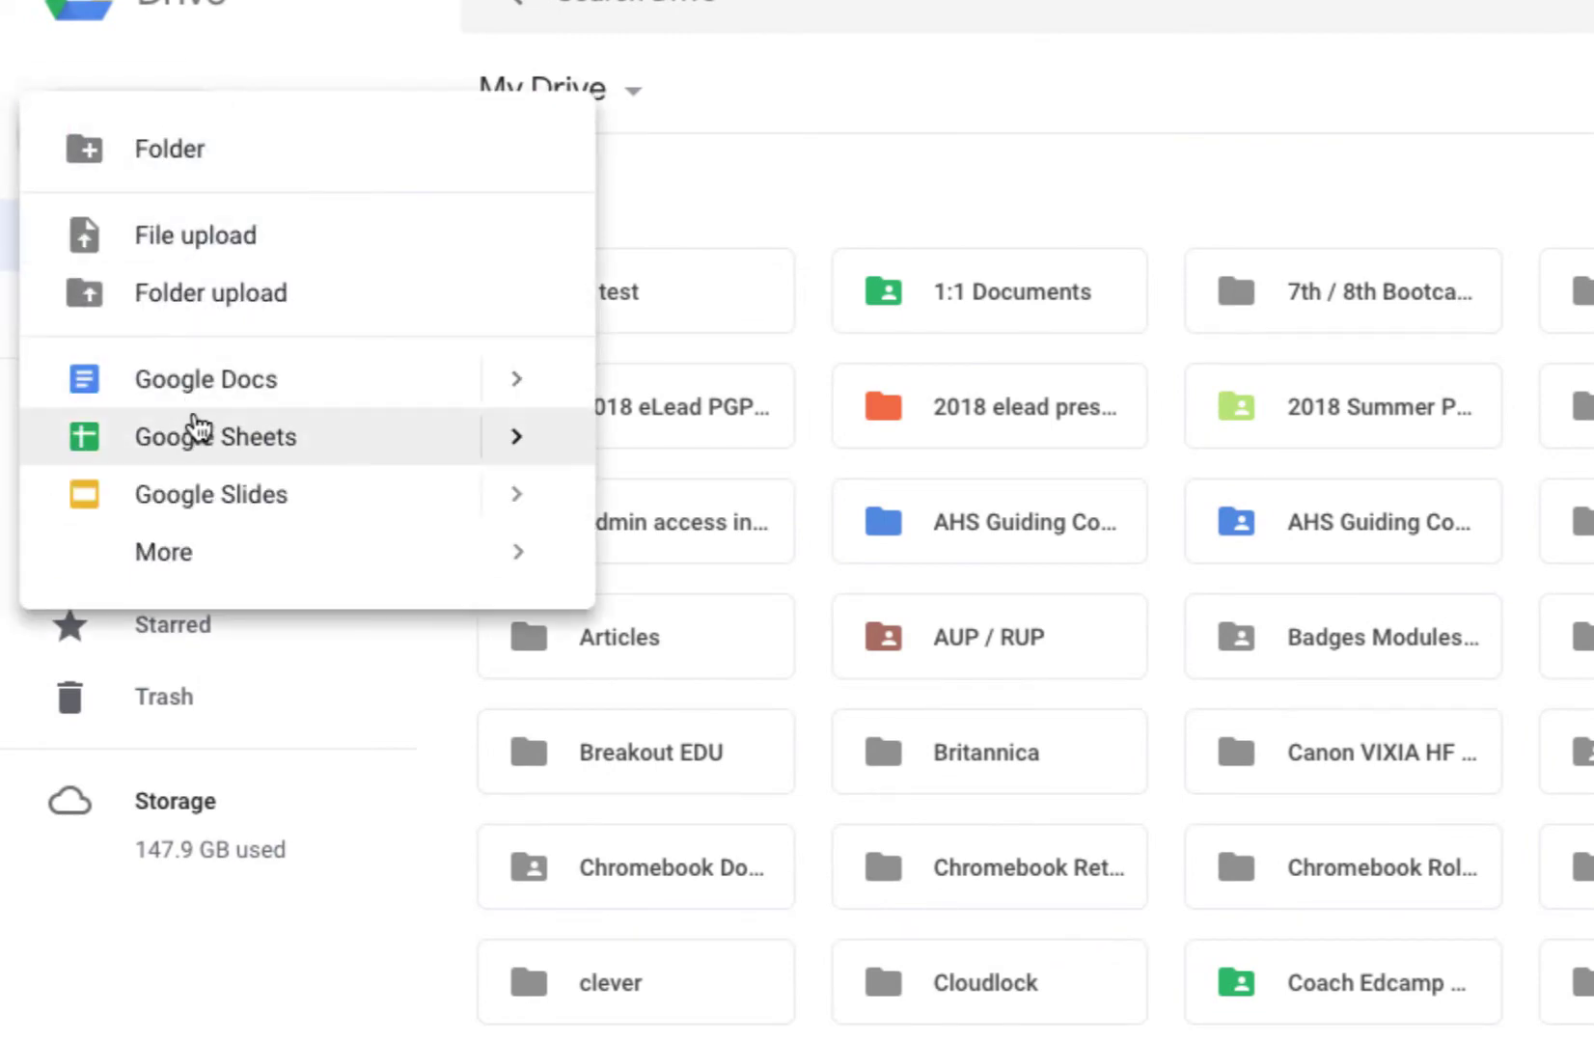
{"action": "left_click", "coordinate": [516, 381]}
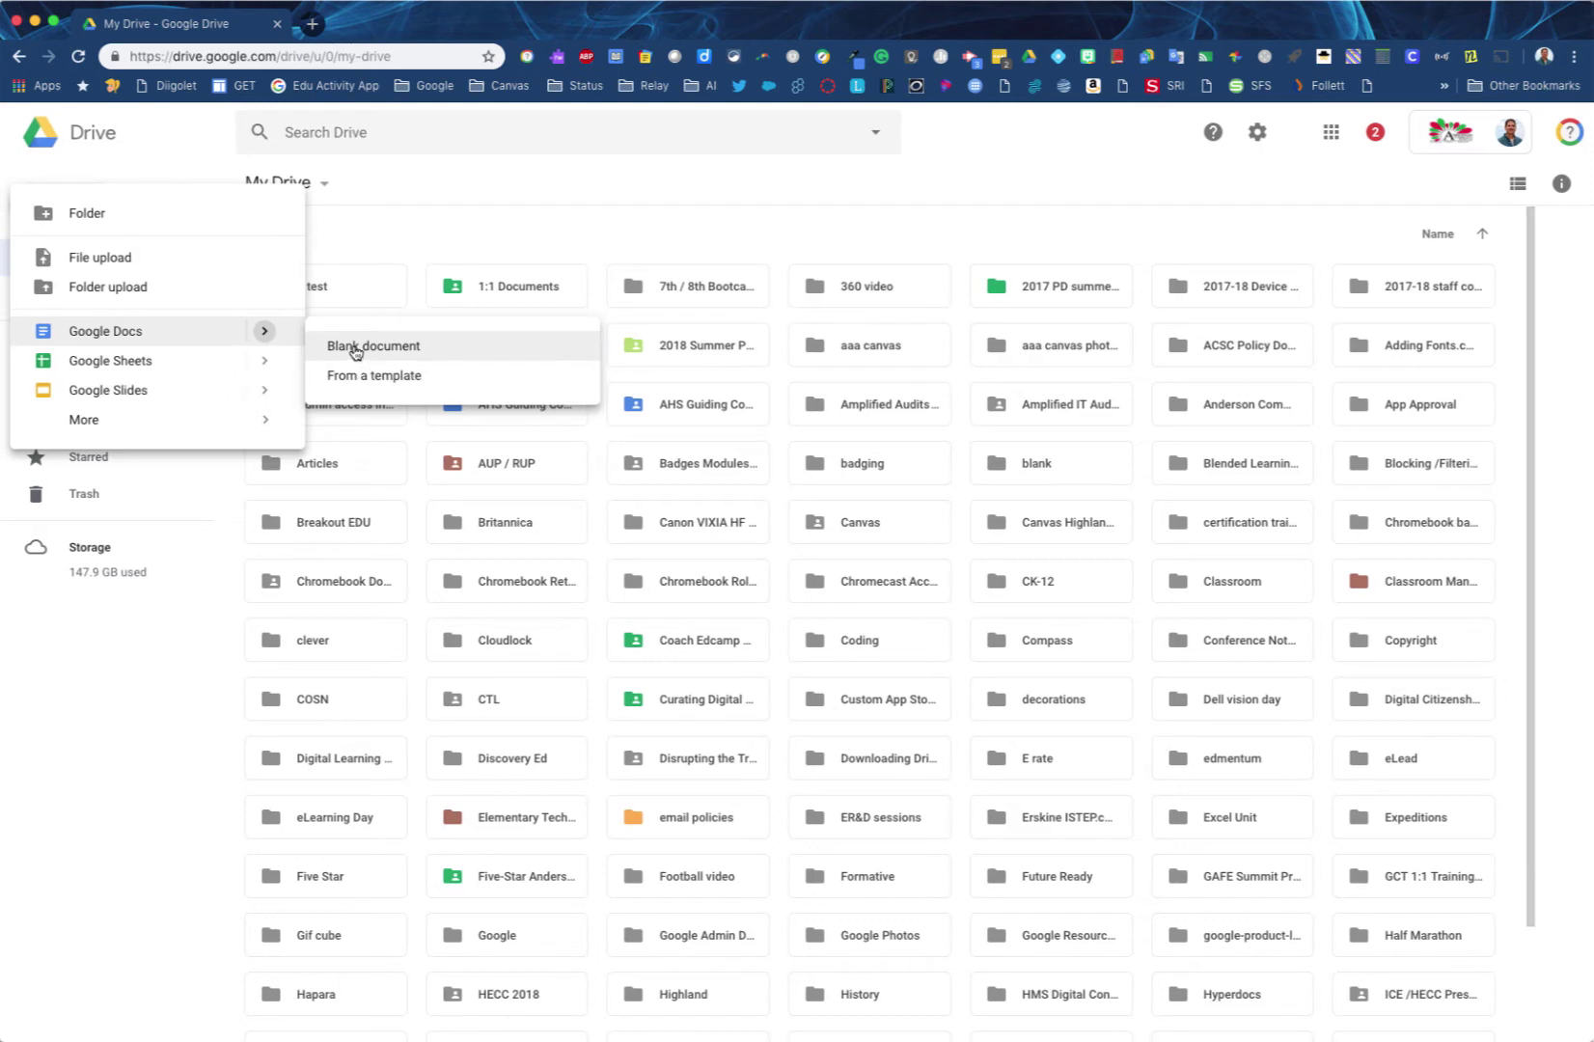
{"action": "left_click", "coordinate": [355, 348]}
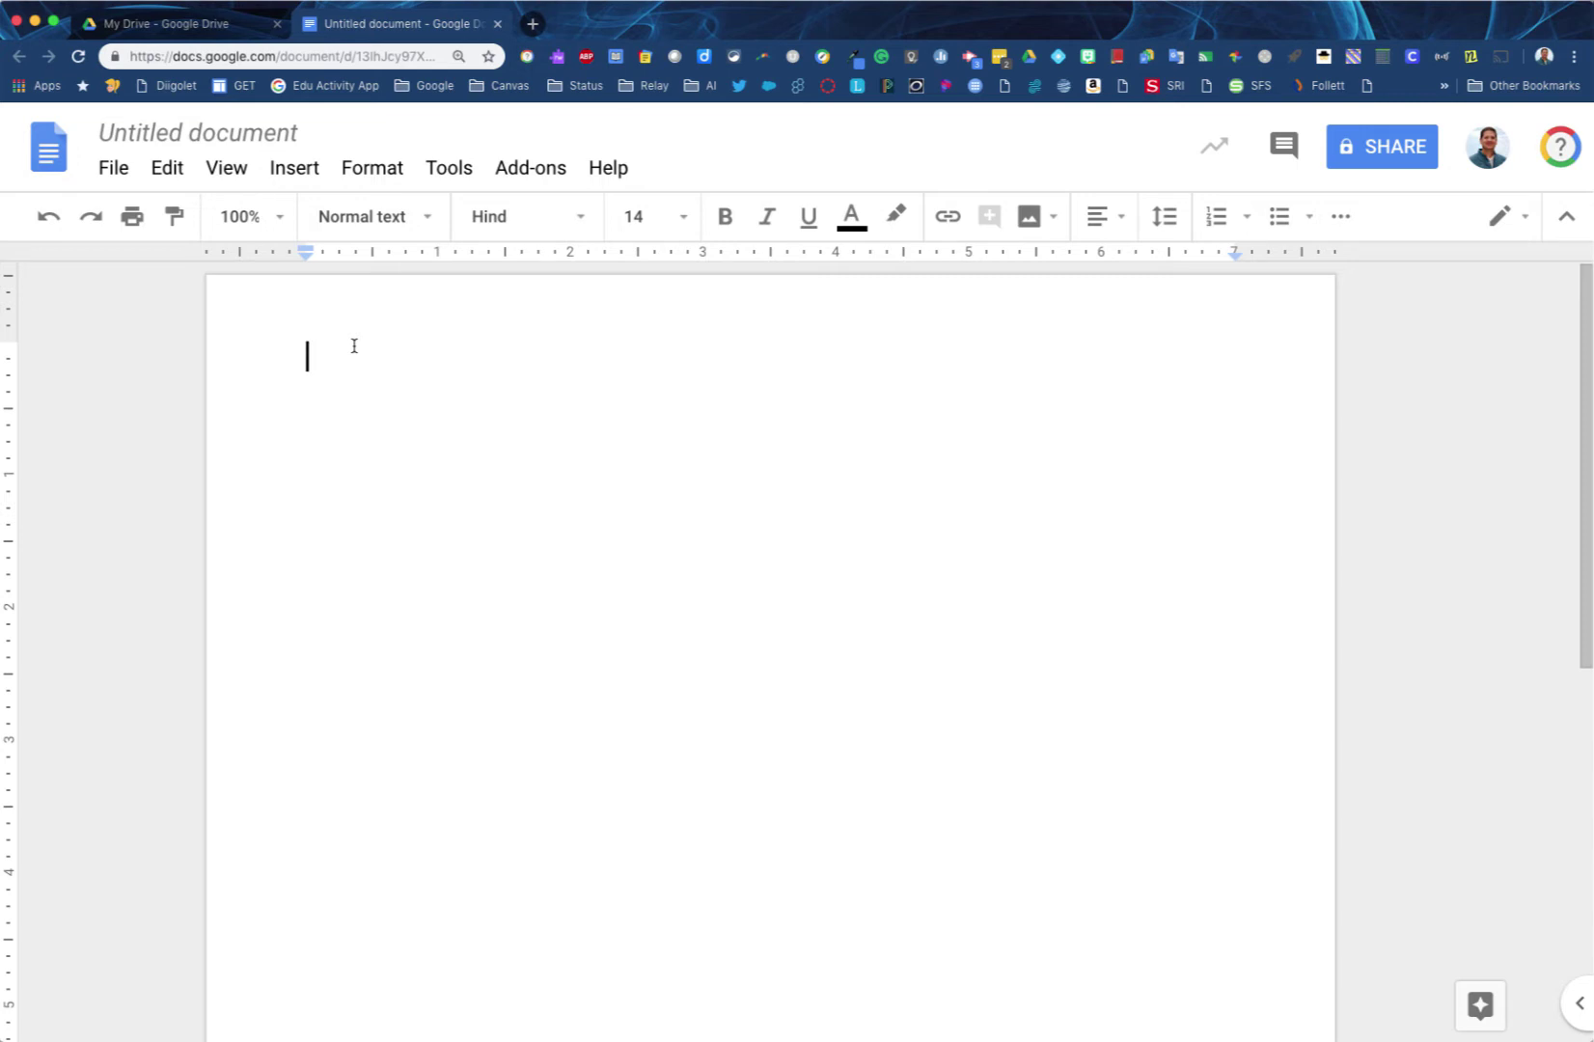
{"action": "left_click", "coordinate": [498, 24]}
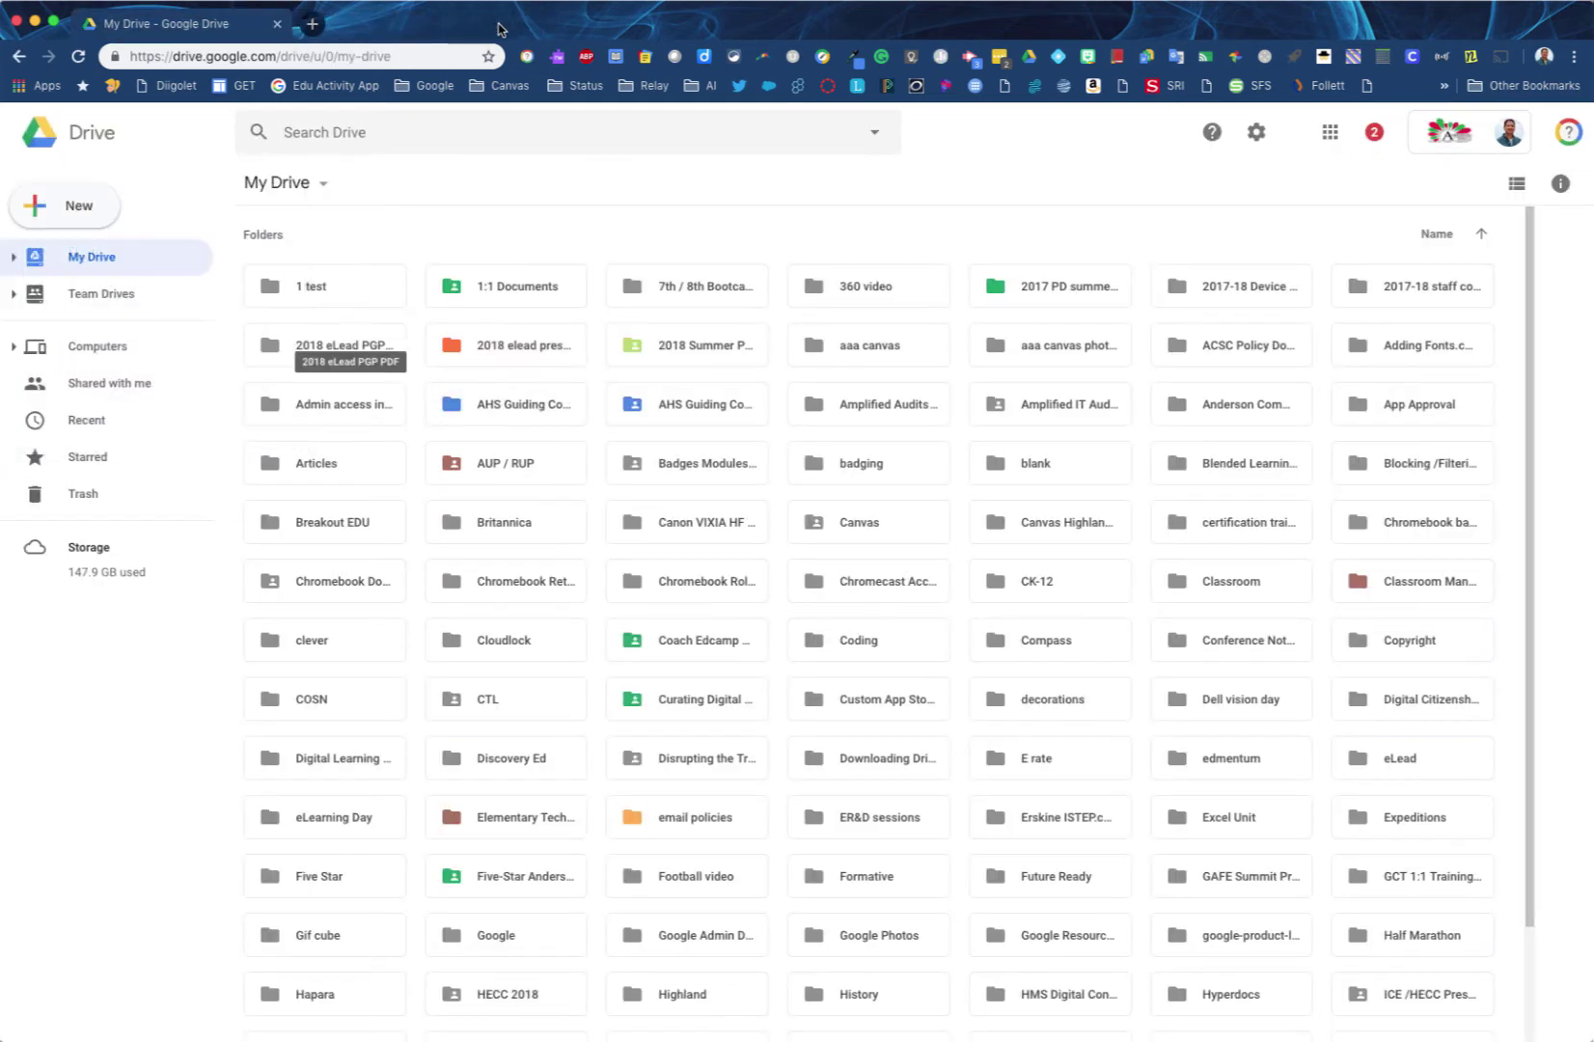
Replace the Drive page with a fresh browser page and go to docs.google.com
{"action": "left_click", "coordinate": [312, 24]}
{"action": "left_click", "coordinate": [277, 24]}
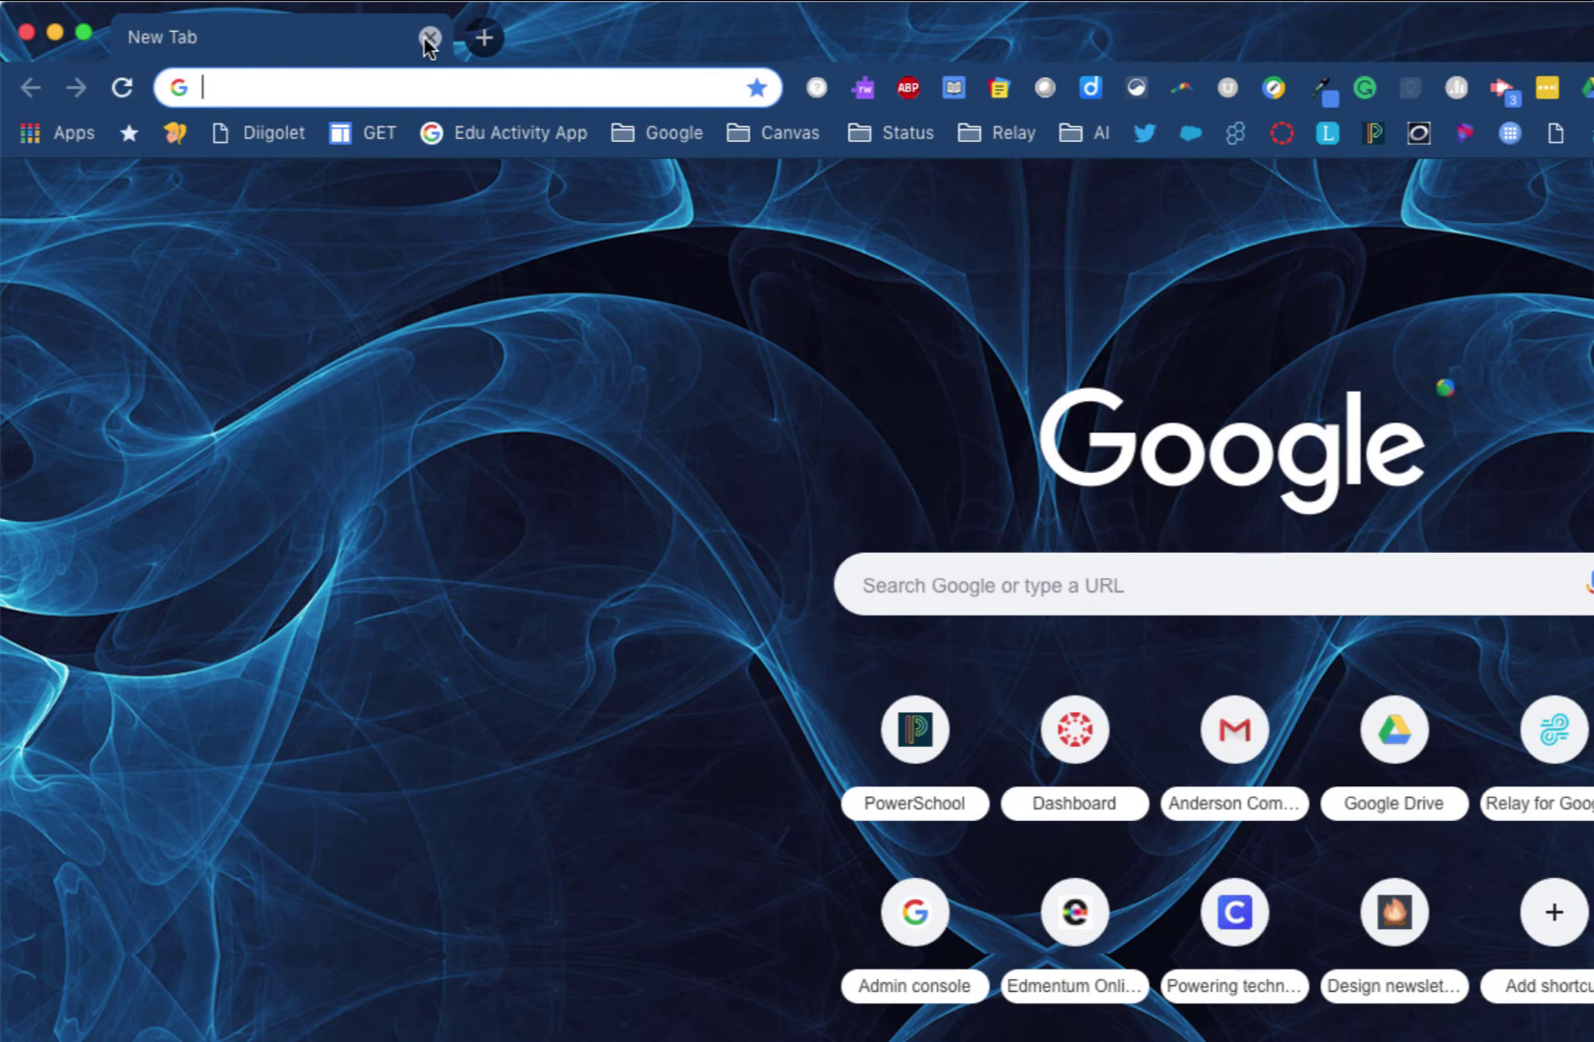
{"action": "type", "text": "docs.google"}
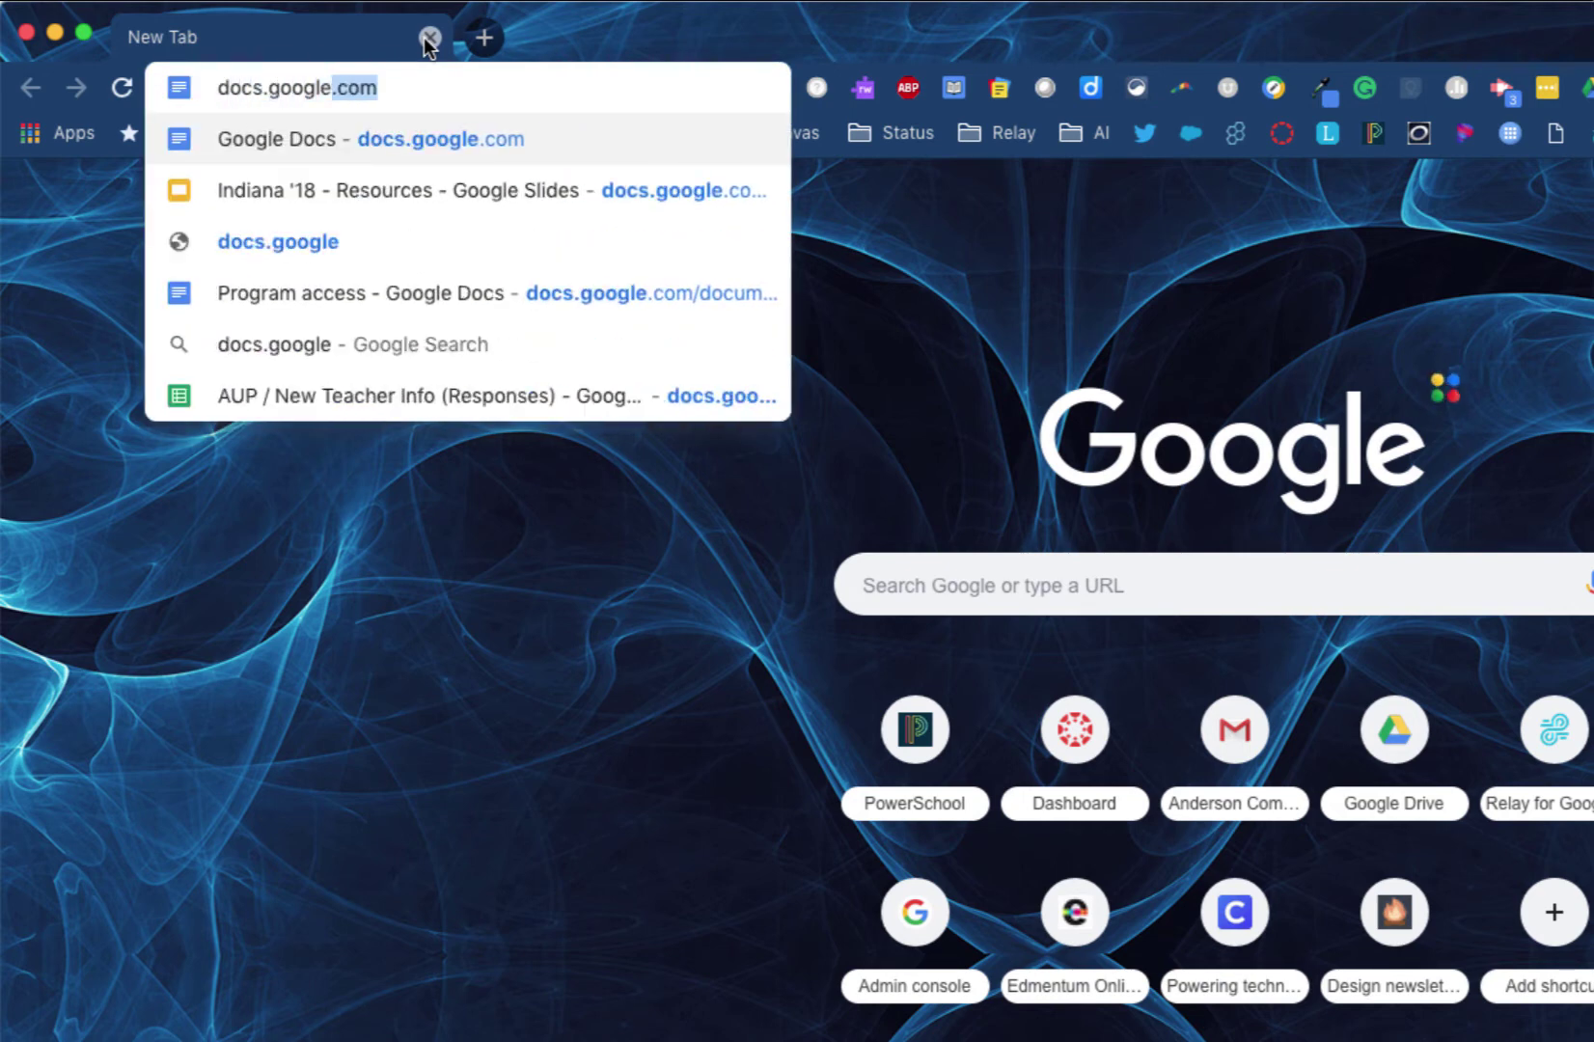
{"action": "type", "text": ".com"}
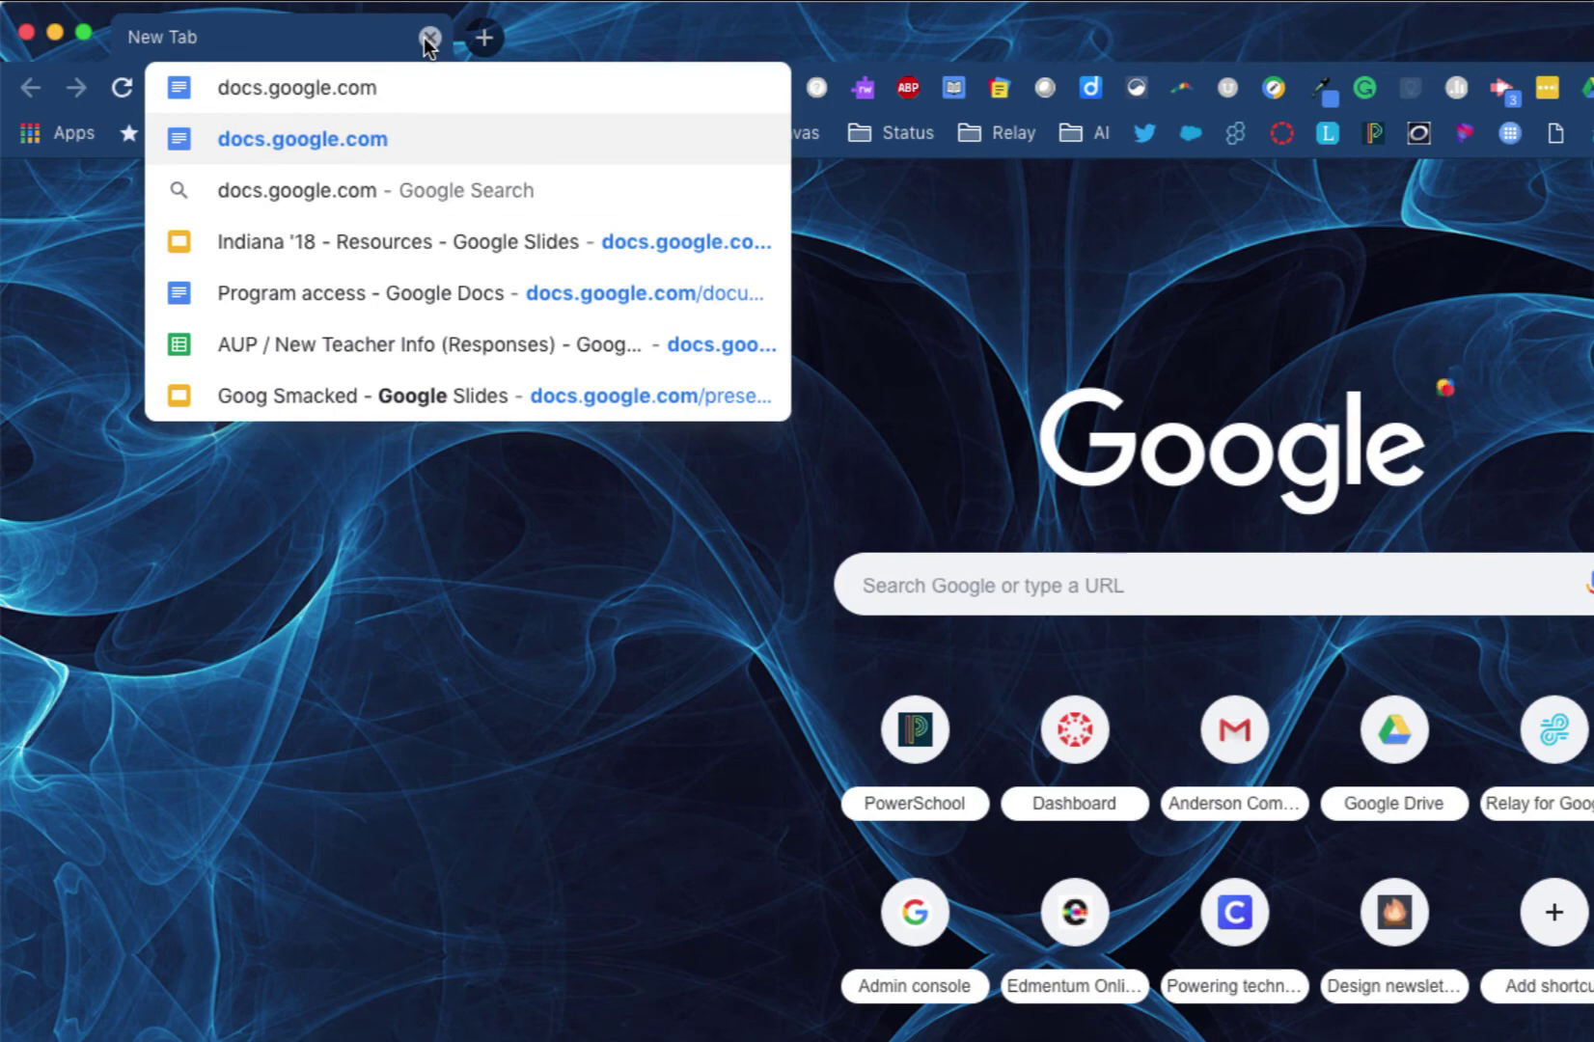
{"action": "key", "text": "Return"}
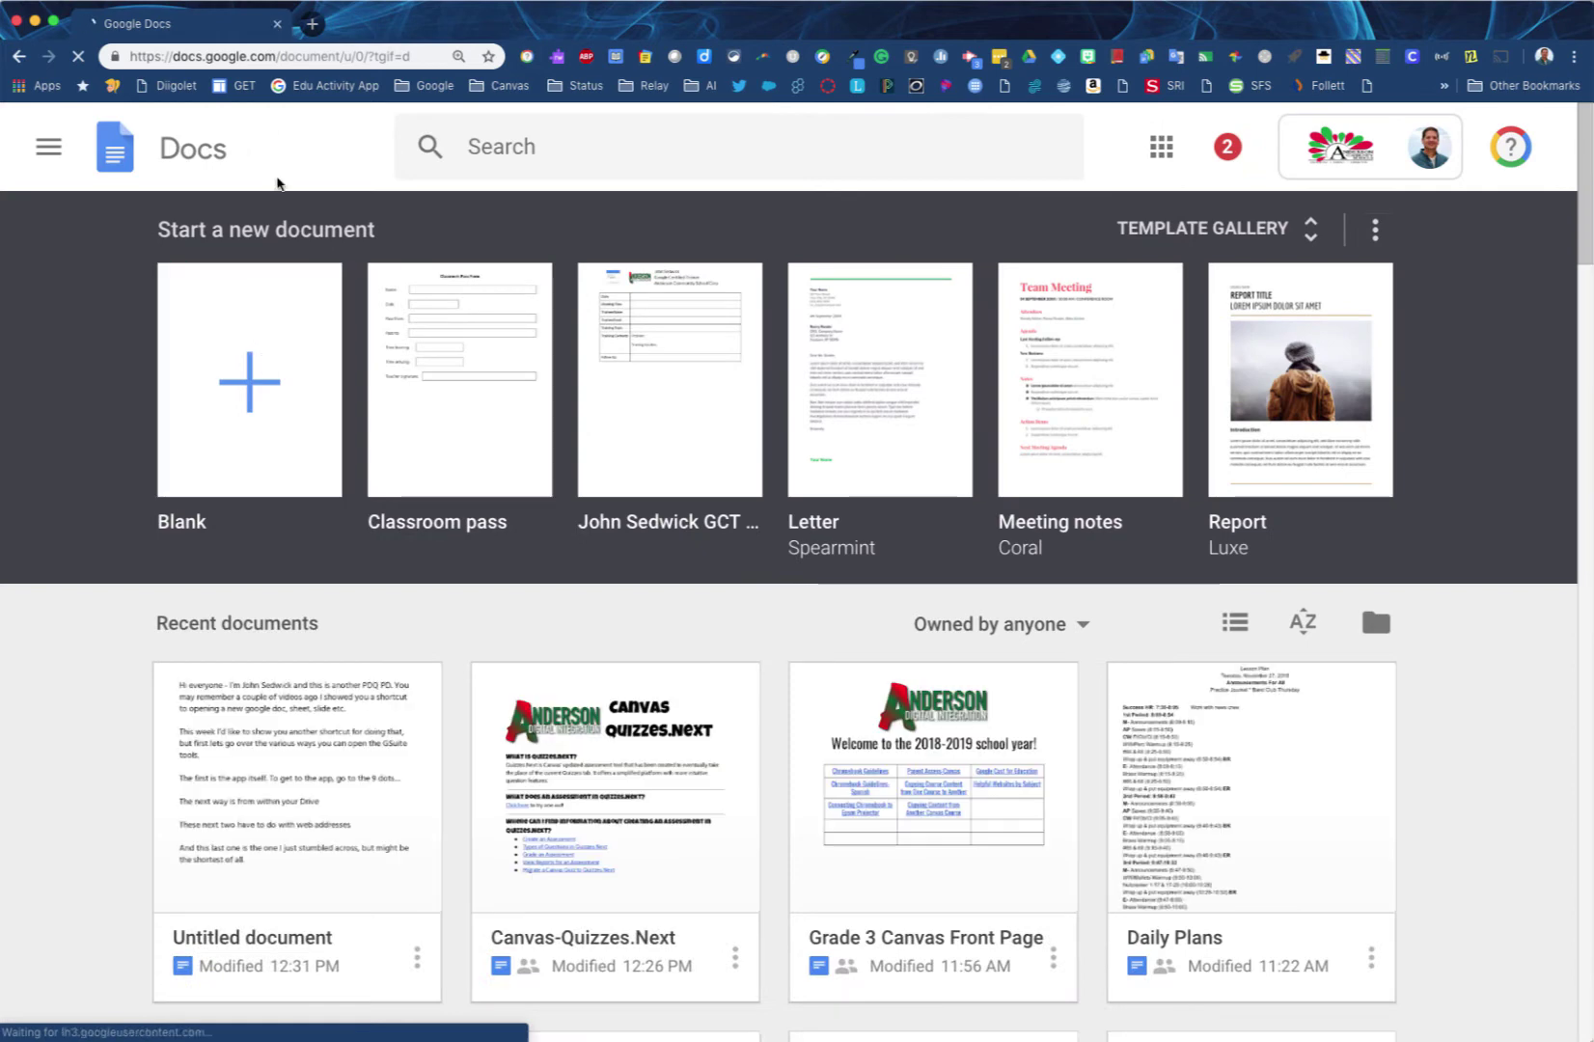
Go to sheets.google.com in the same browser page
{"action": "left_click", "coordinate": [384, 55]}
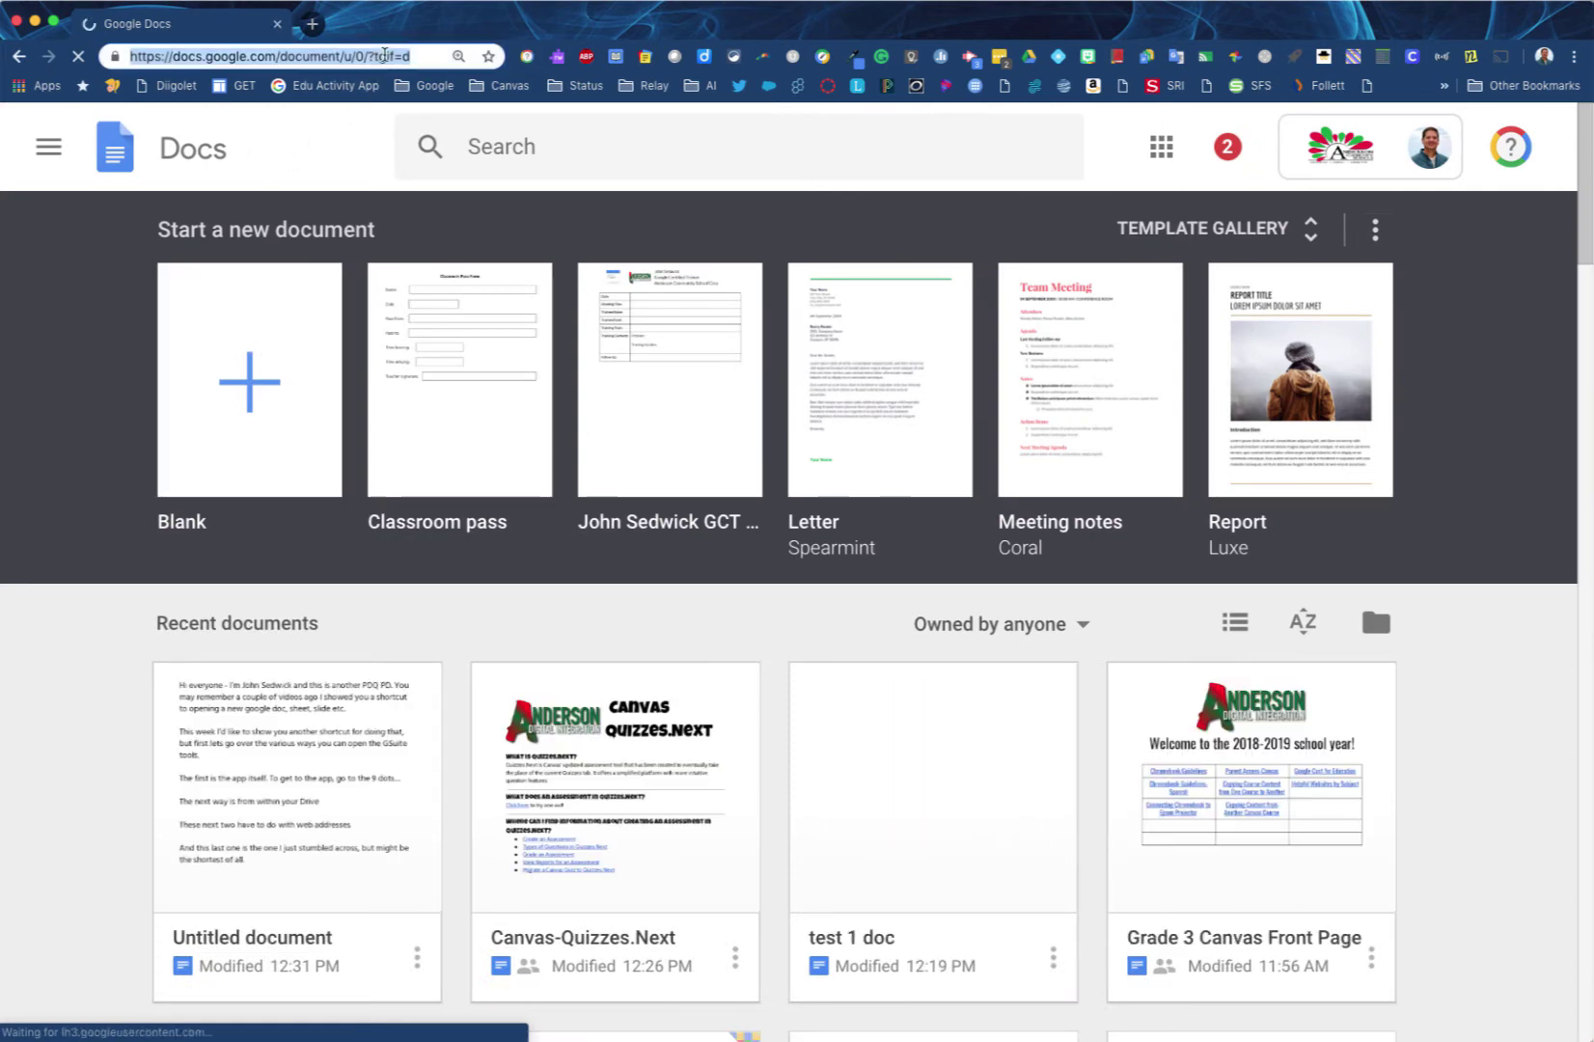
{"action": "type", "text": "sheets.google."}
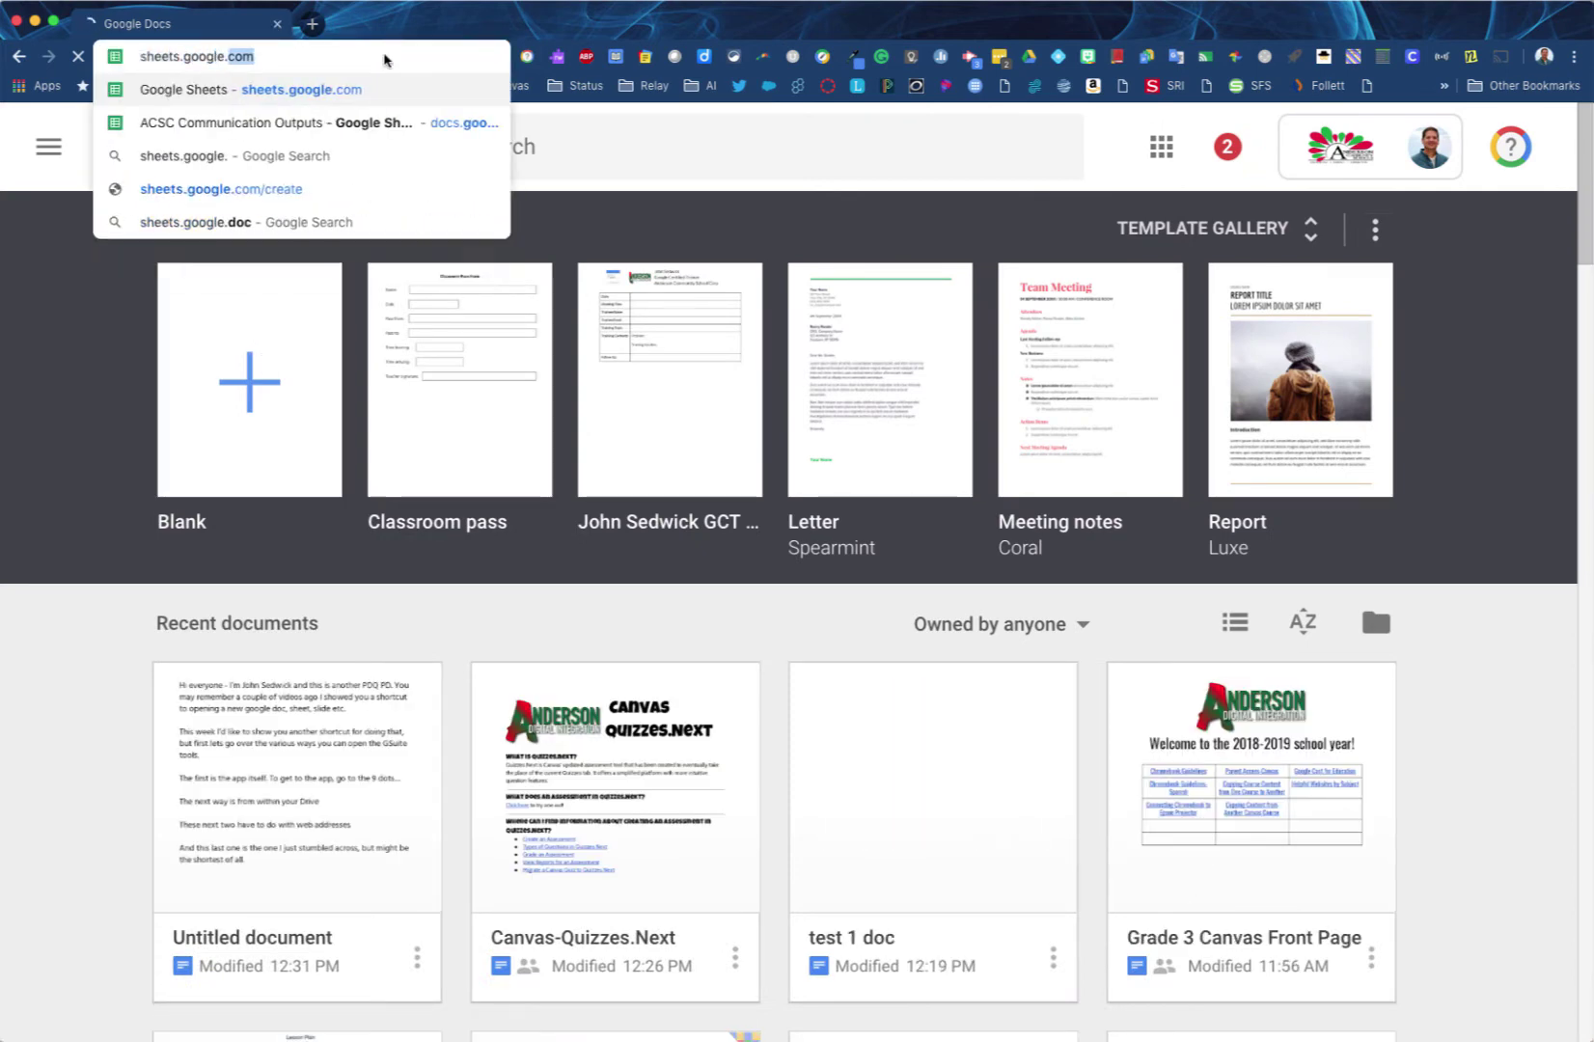
{"action": "key", "text": "Return"}
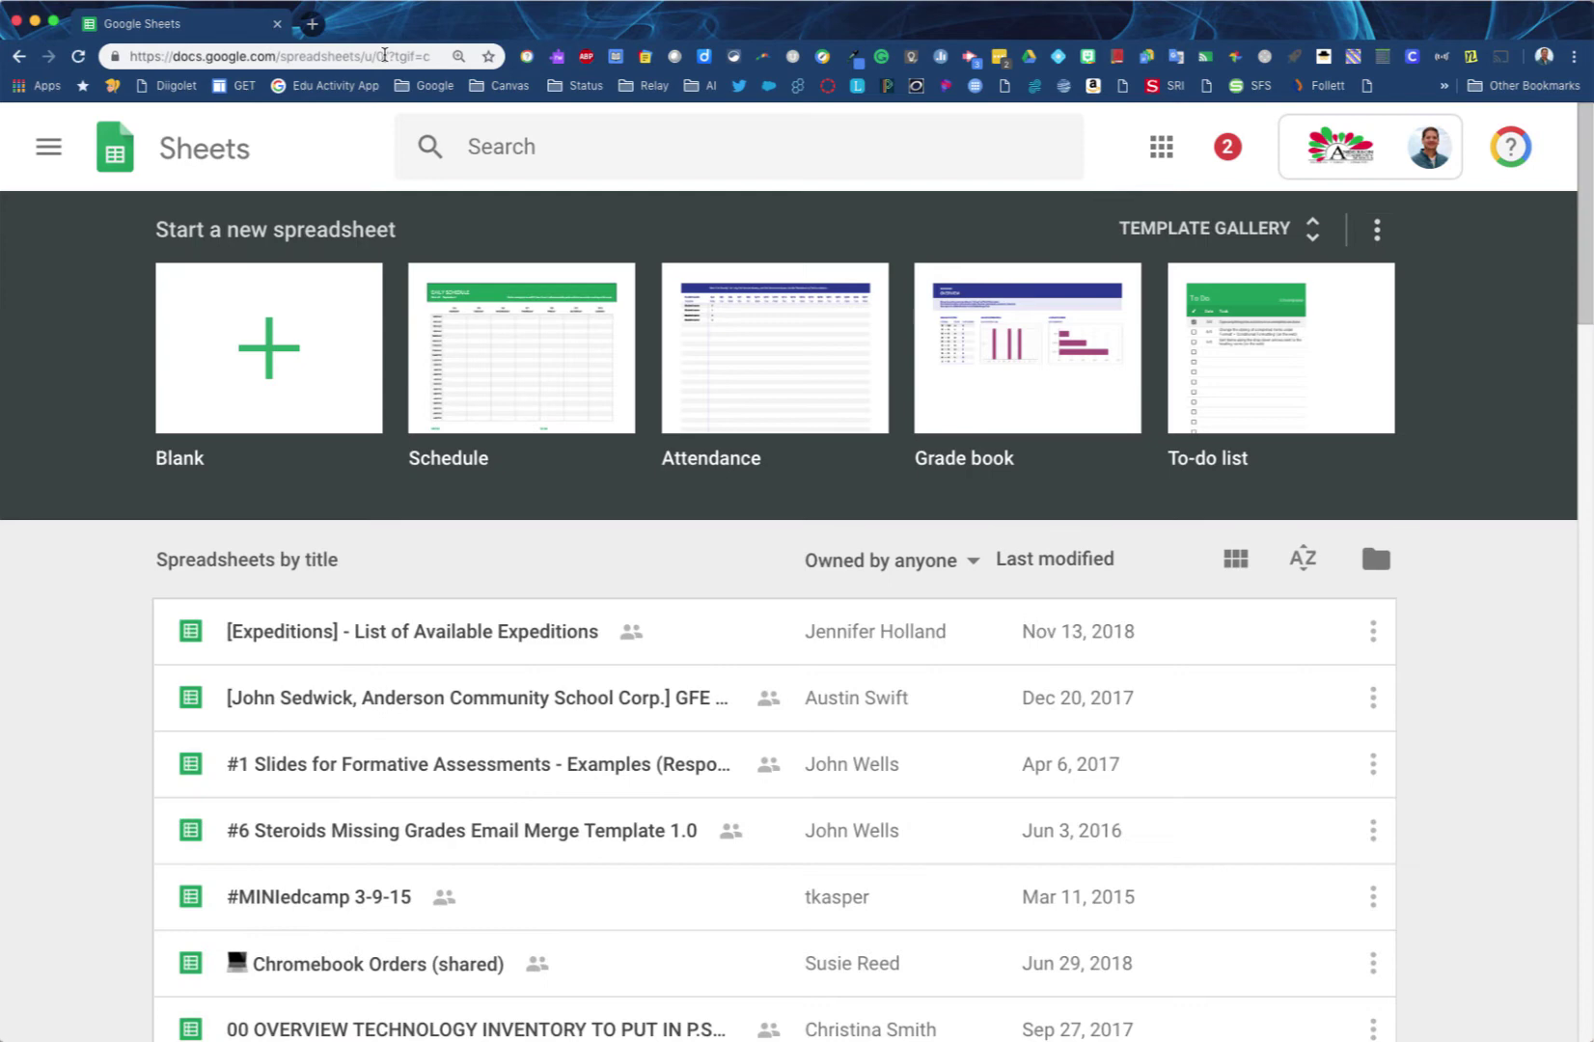
Go to keep.google.com in place of the Sheets home page
{"action": "left_click", "coordinate": [384, 55]}
{"action": "type", "text": "keep.google.com"}
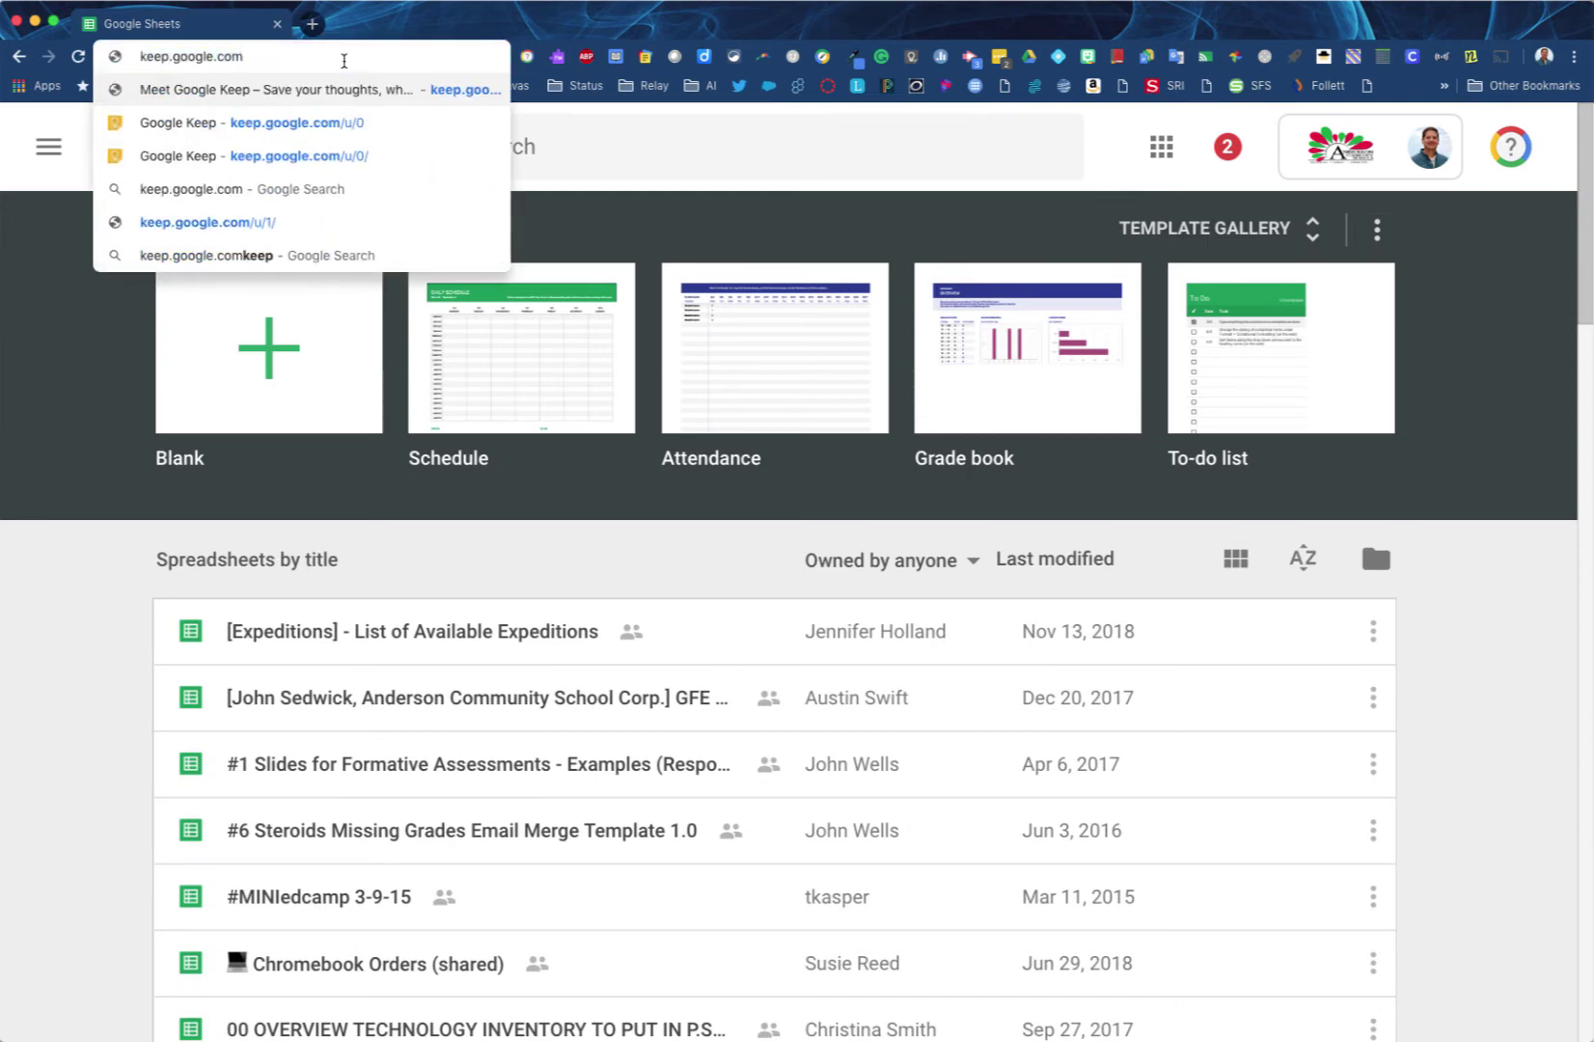
{"action": "key", "text": "Return"}
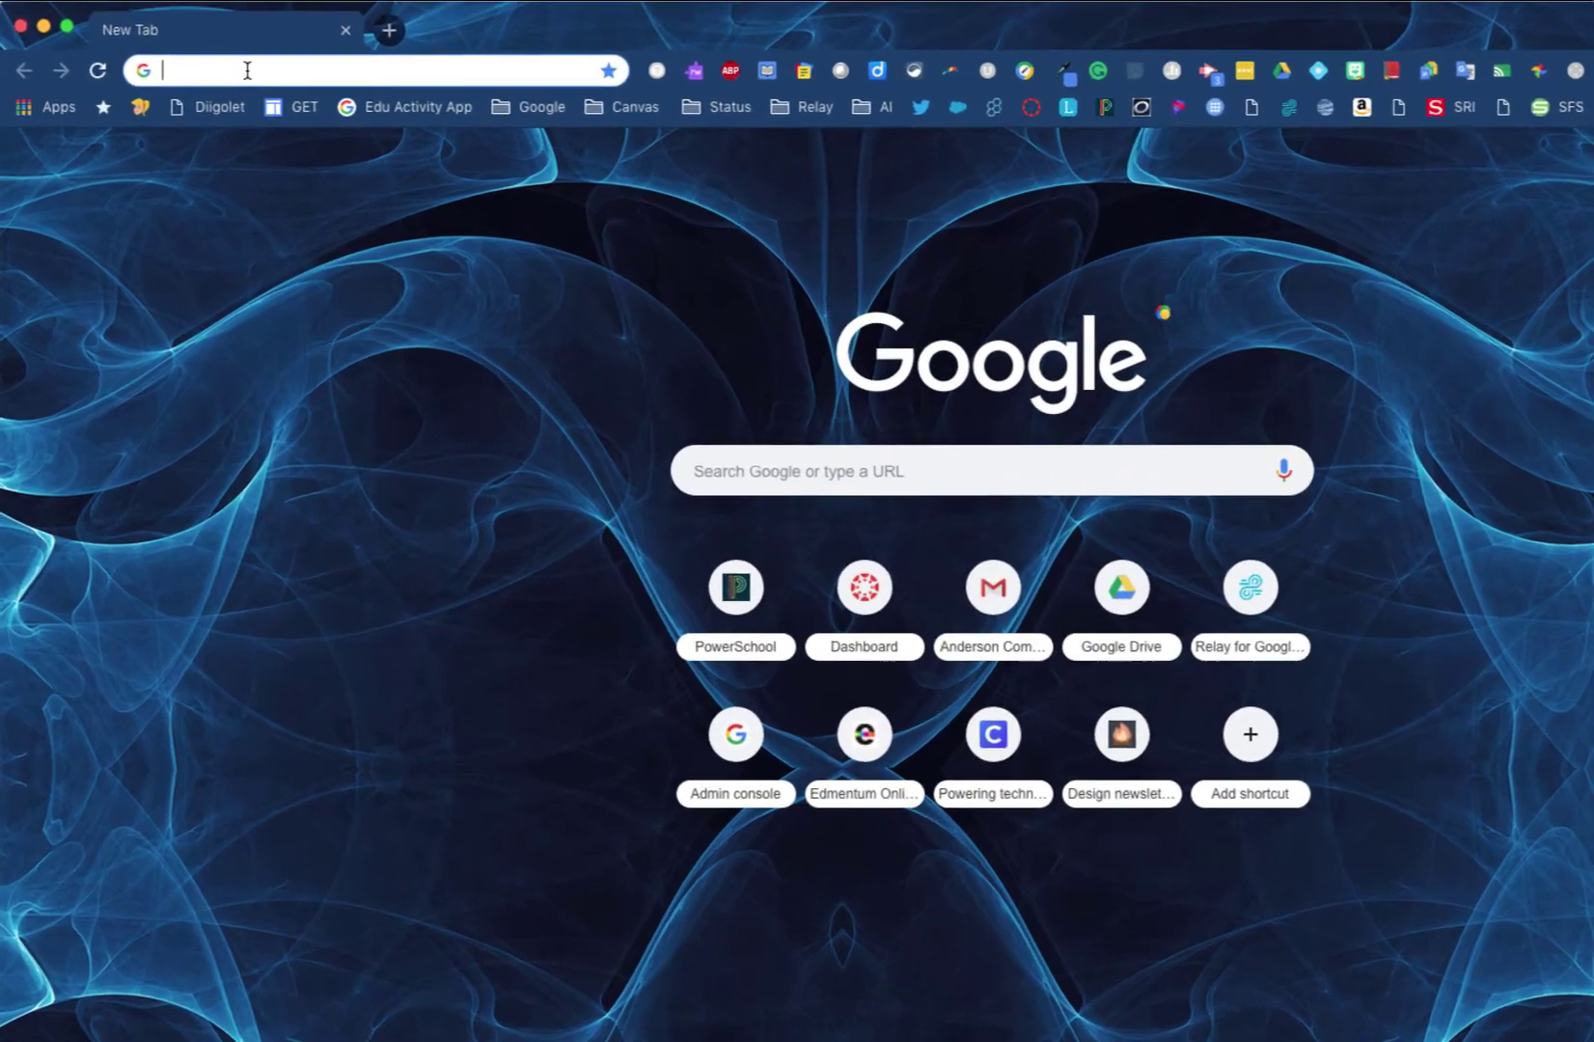
Create a new Google Docs document by going to the web address docs.new
{"action": "type", "text": "docs."}
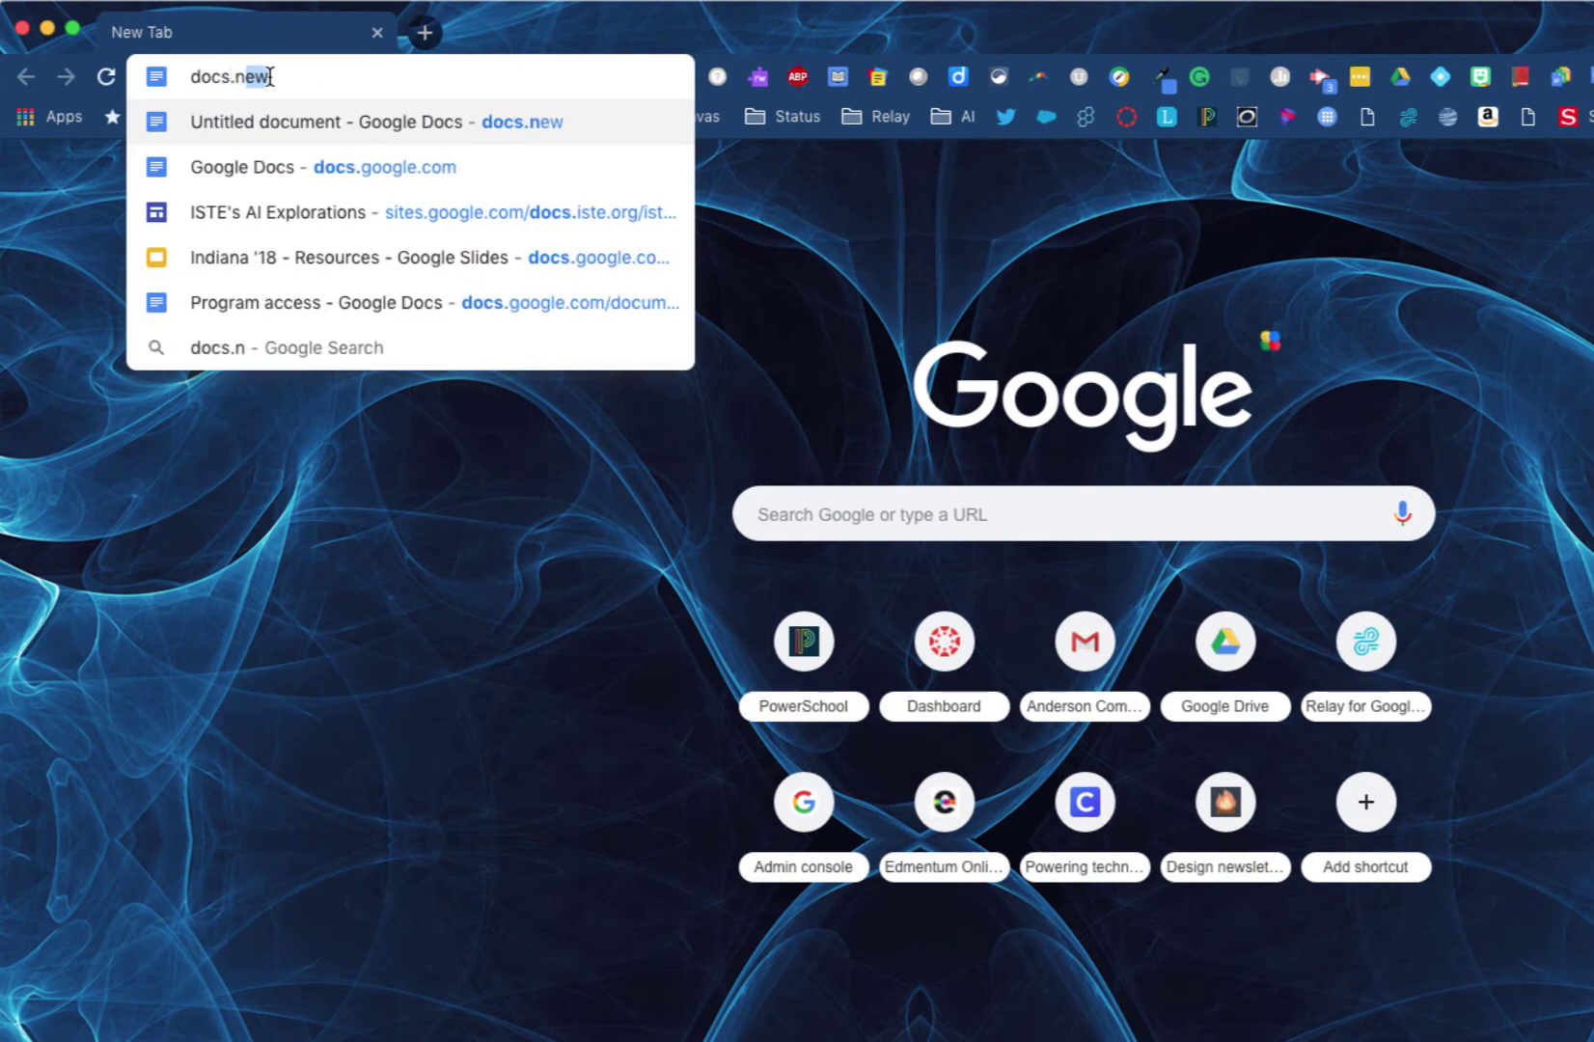
{"action": "type", "text": "new"}
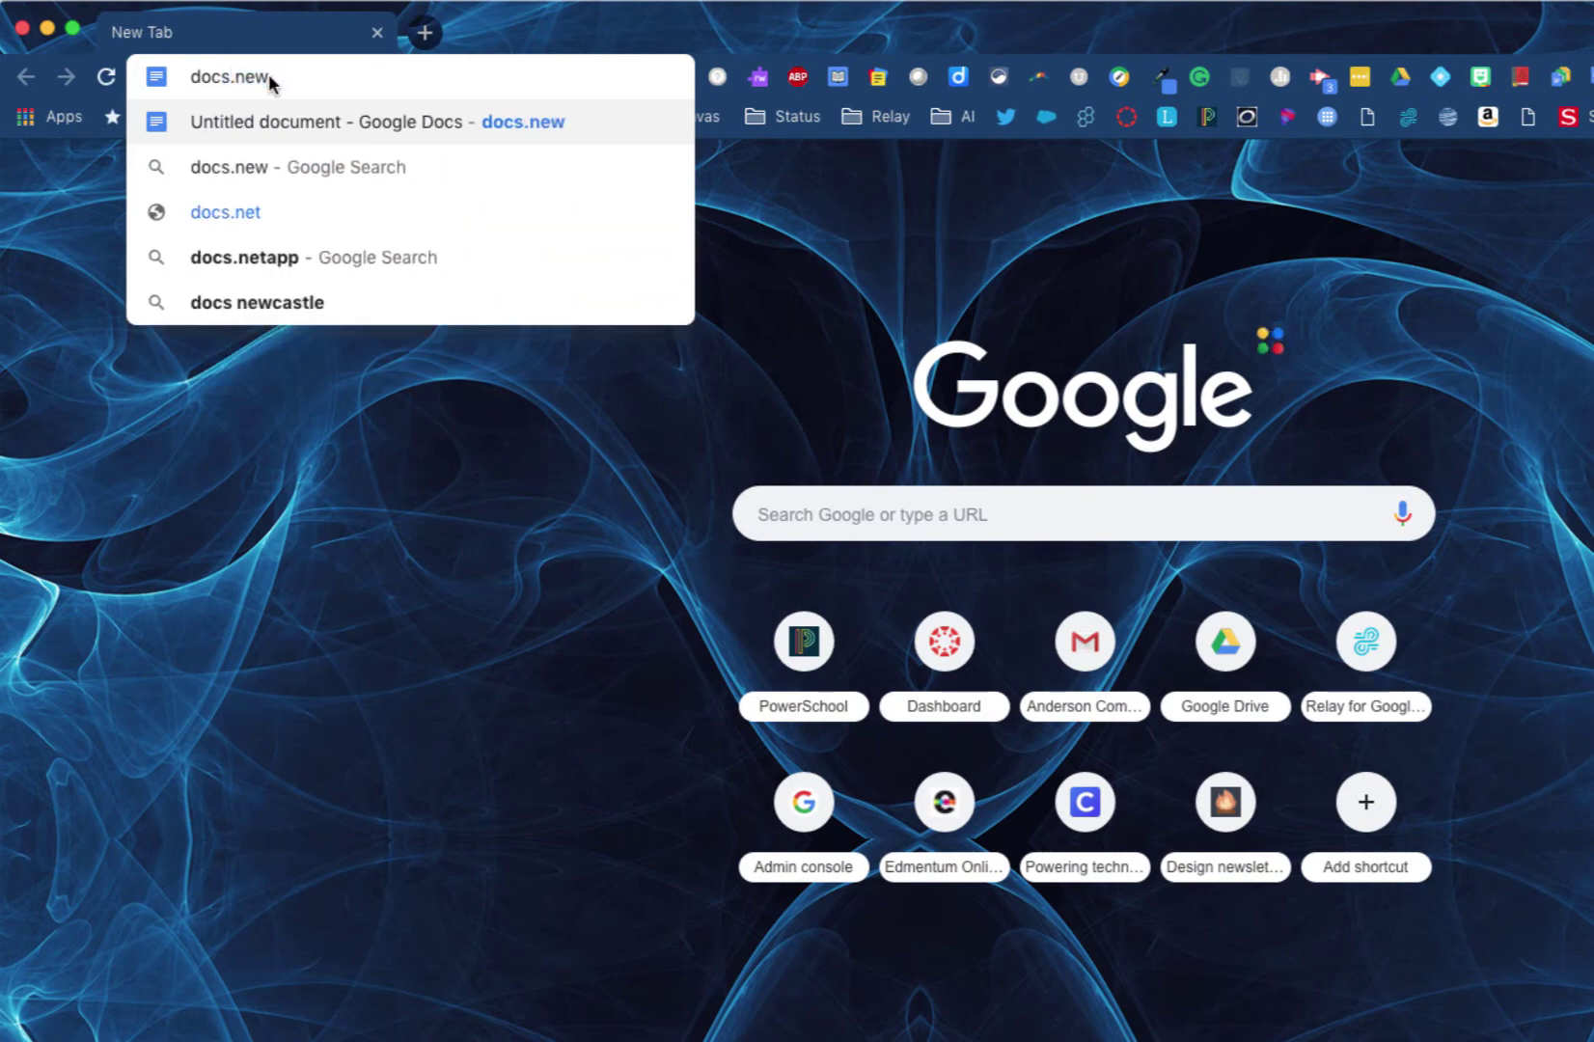
{"action": "key", "text": "Return"}
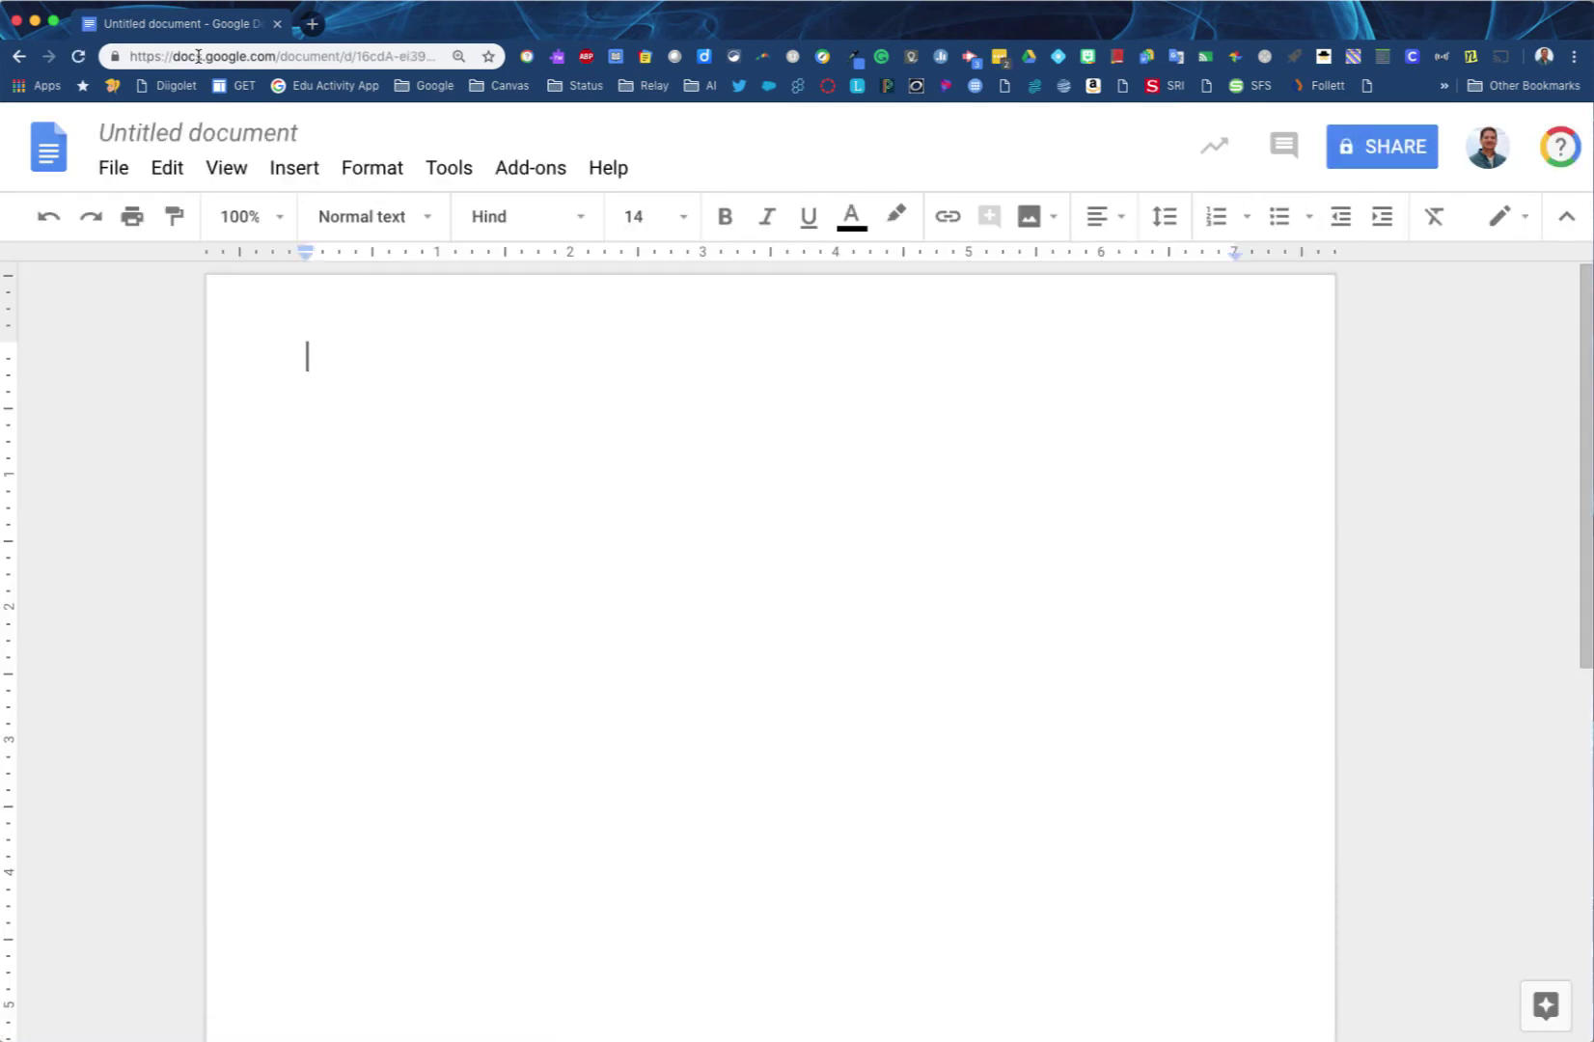
Create a new Google Sheets spreadsheet by going to the web address sheets.new
{"action": "left_click", "coordinate": [198, 56]}
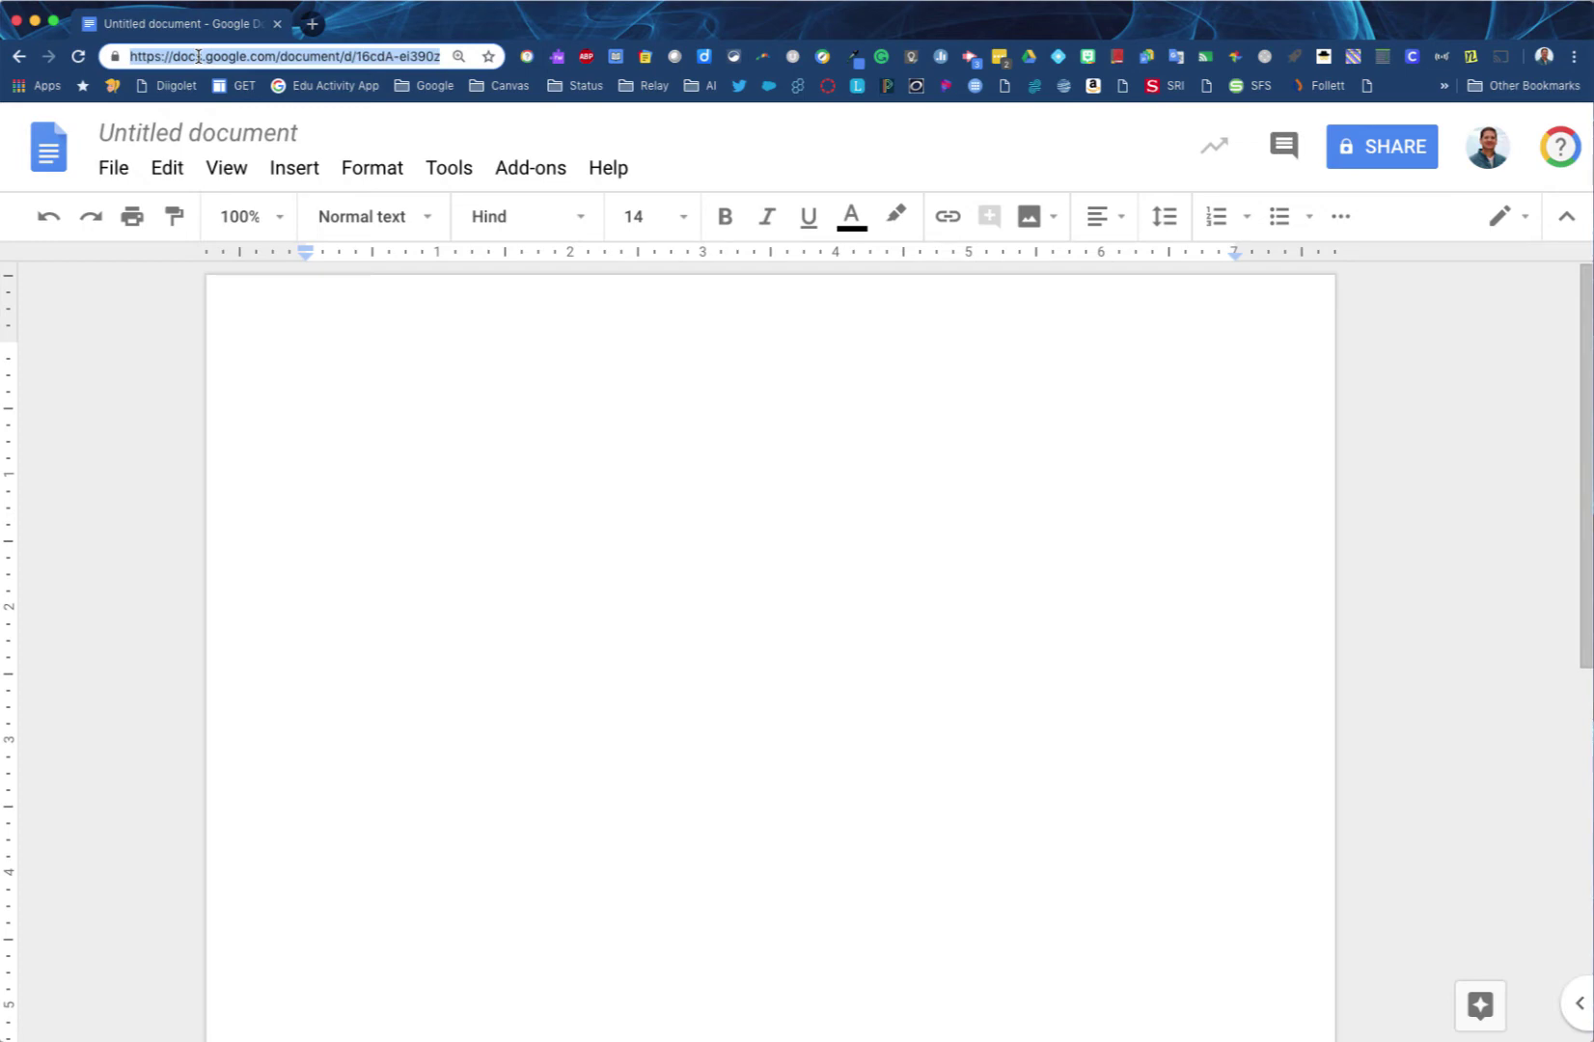
{"action": "type", "text": "sheets.new"}
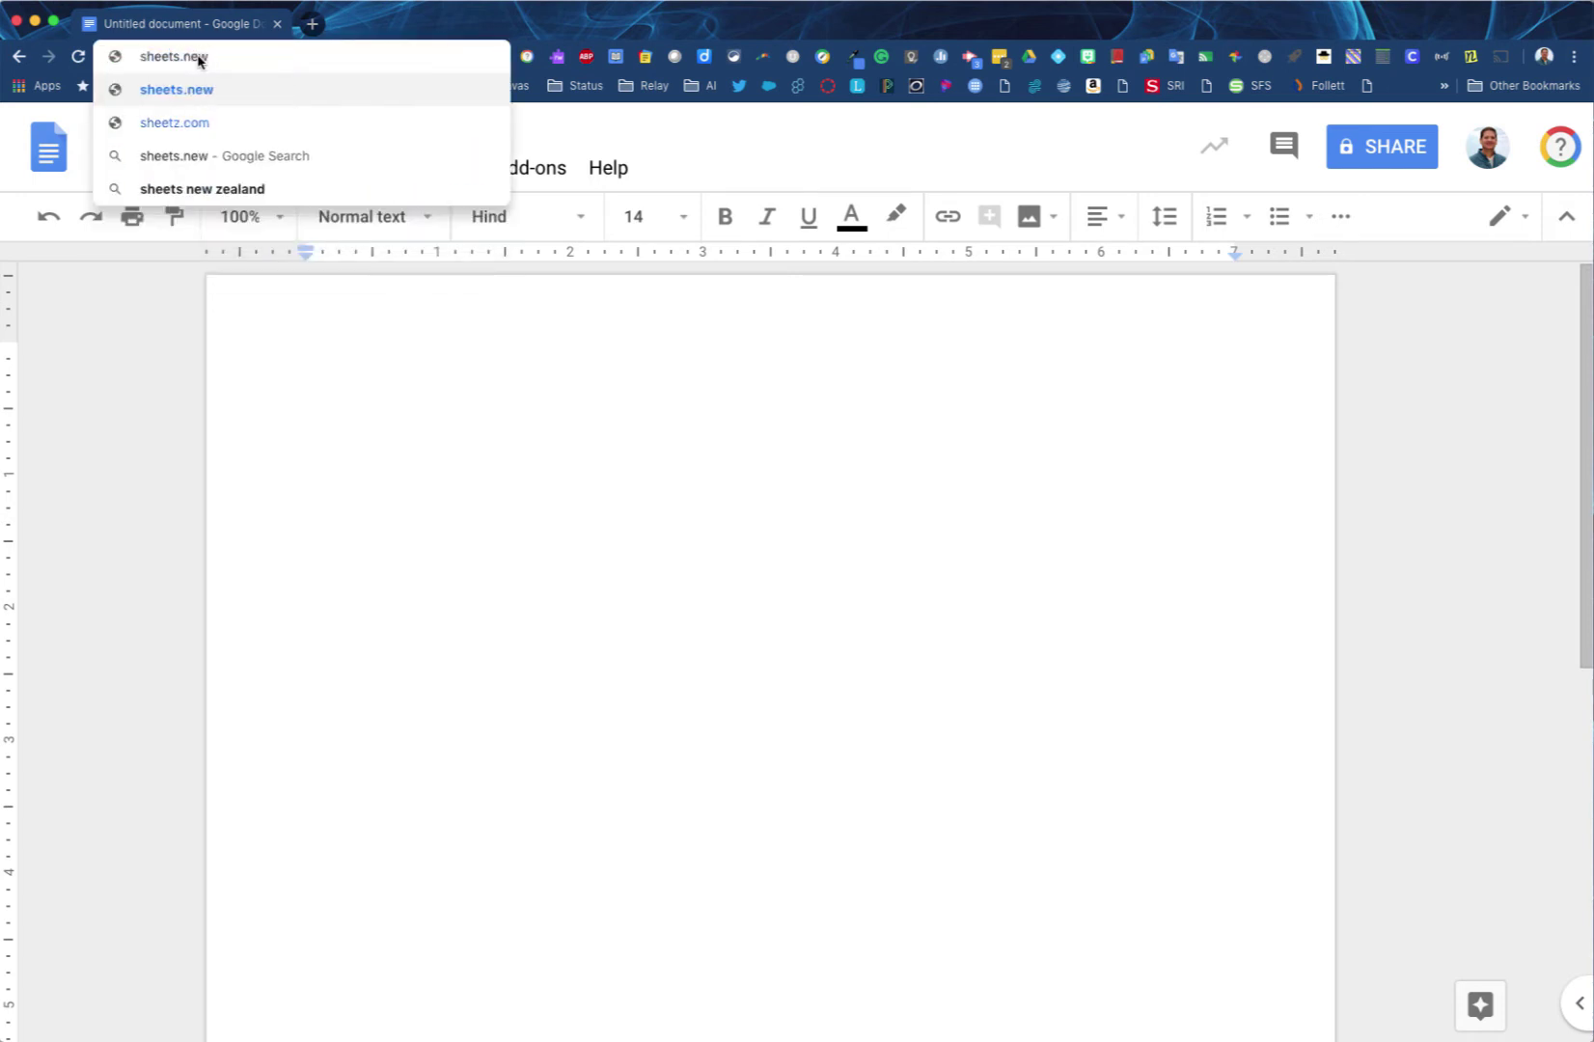
{"action": "key", "text": "Return"}
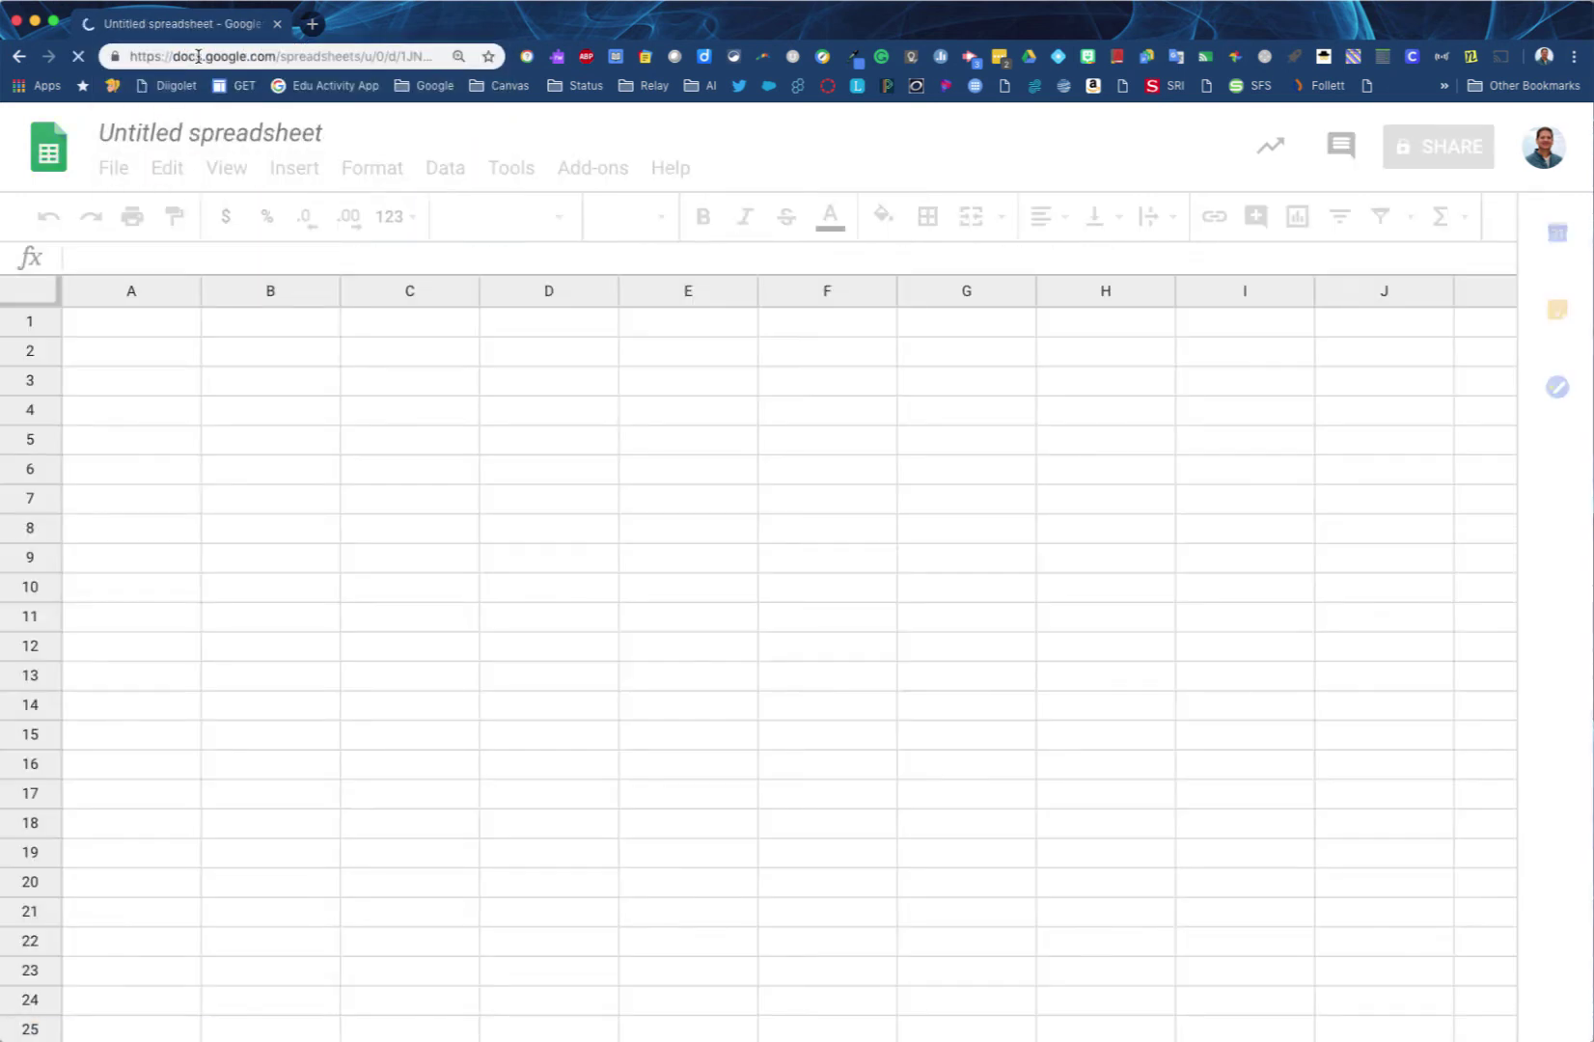
Close the untitled spreadsheet, switch to Google Drive from a fresh browser page, and open the "1 test" folder
{"action": "left_click", "coordinate": [311, 26]}
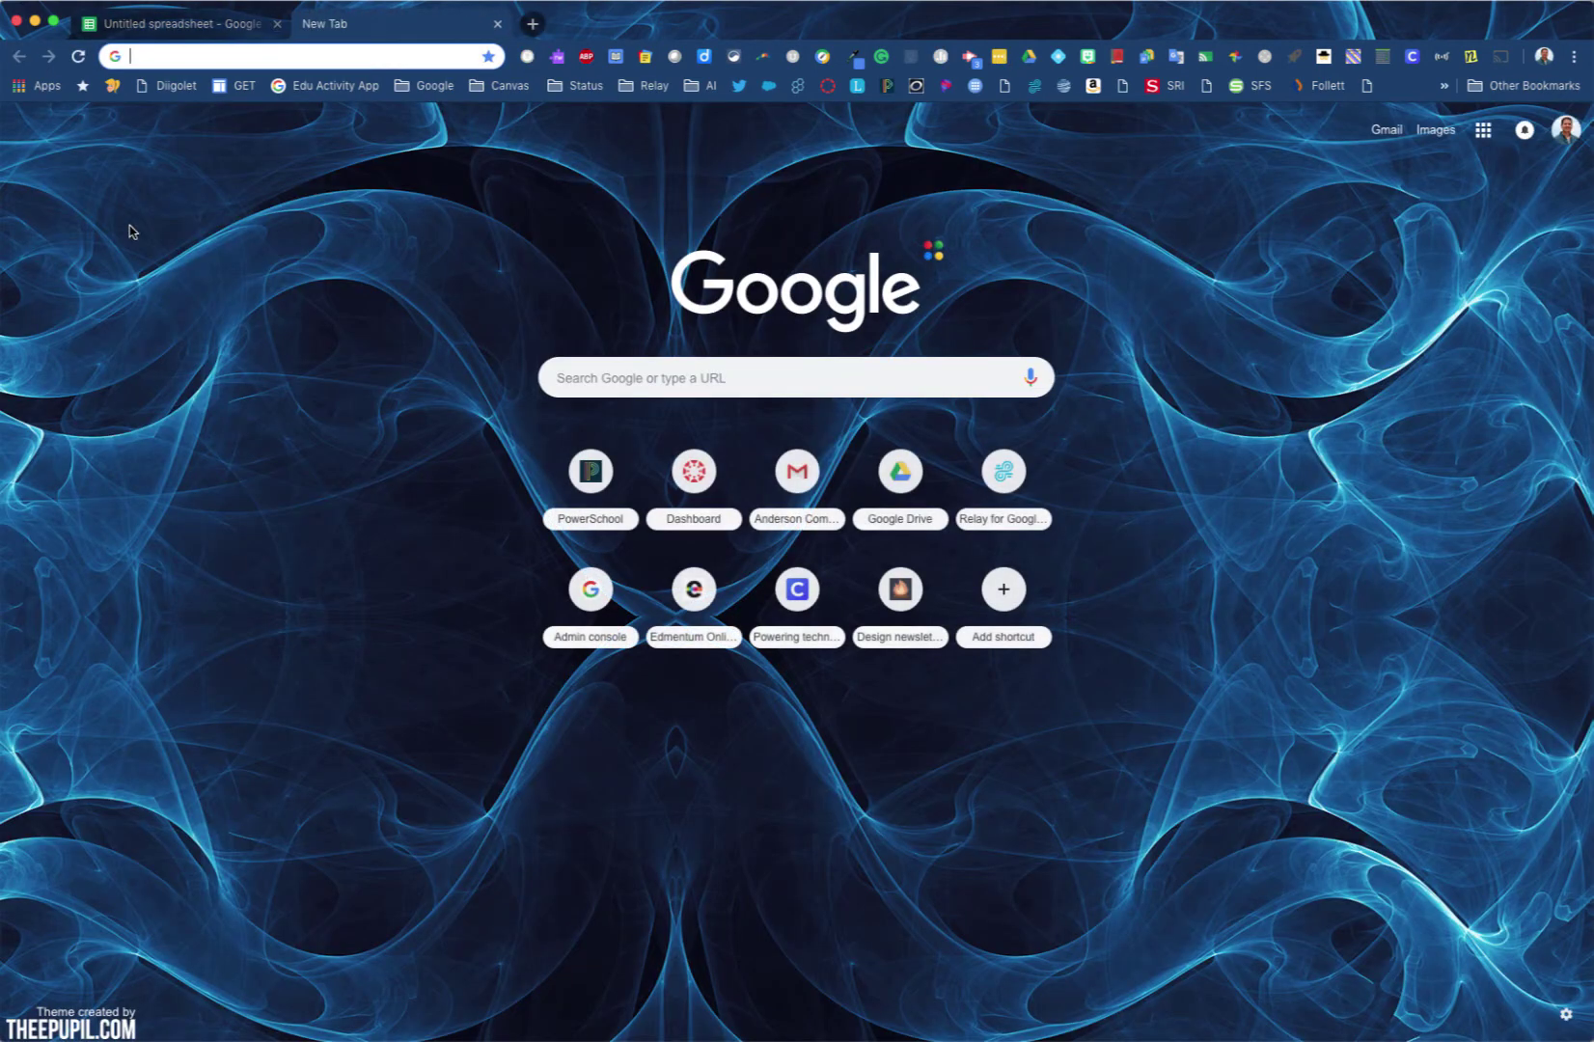
{"action": "left_click", "coordinate": [277, 23]}
{"action": "left_click", "coordinate": [1483, 131]}
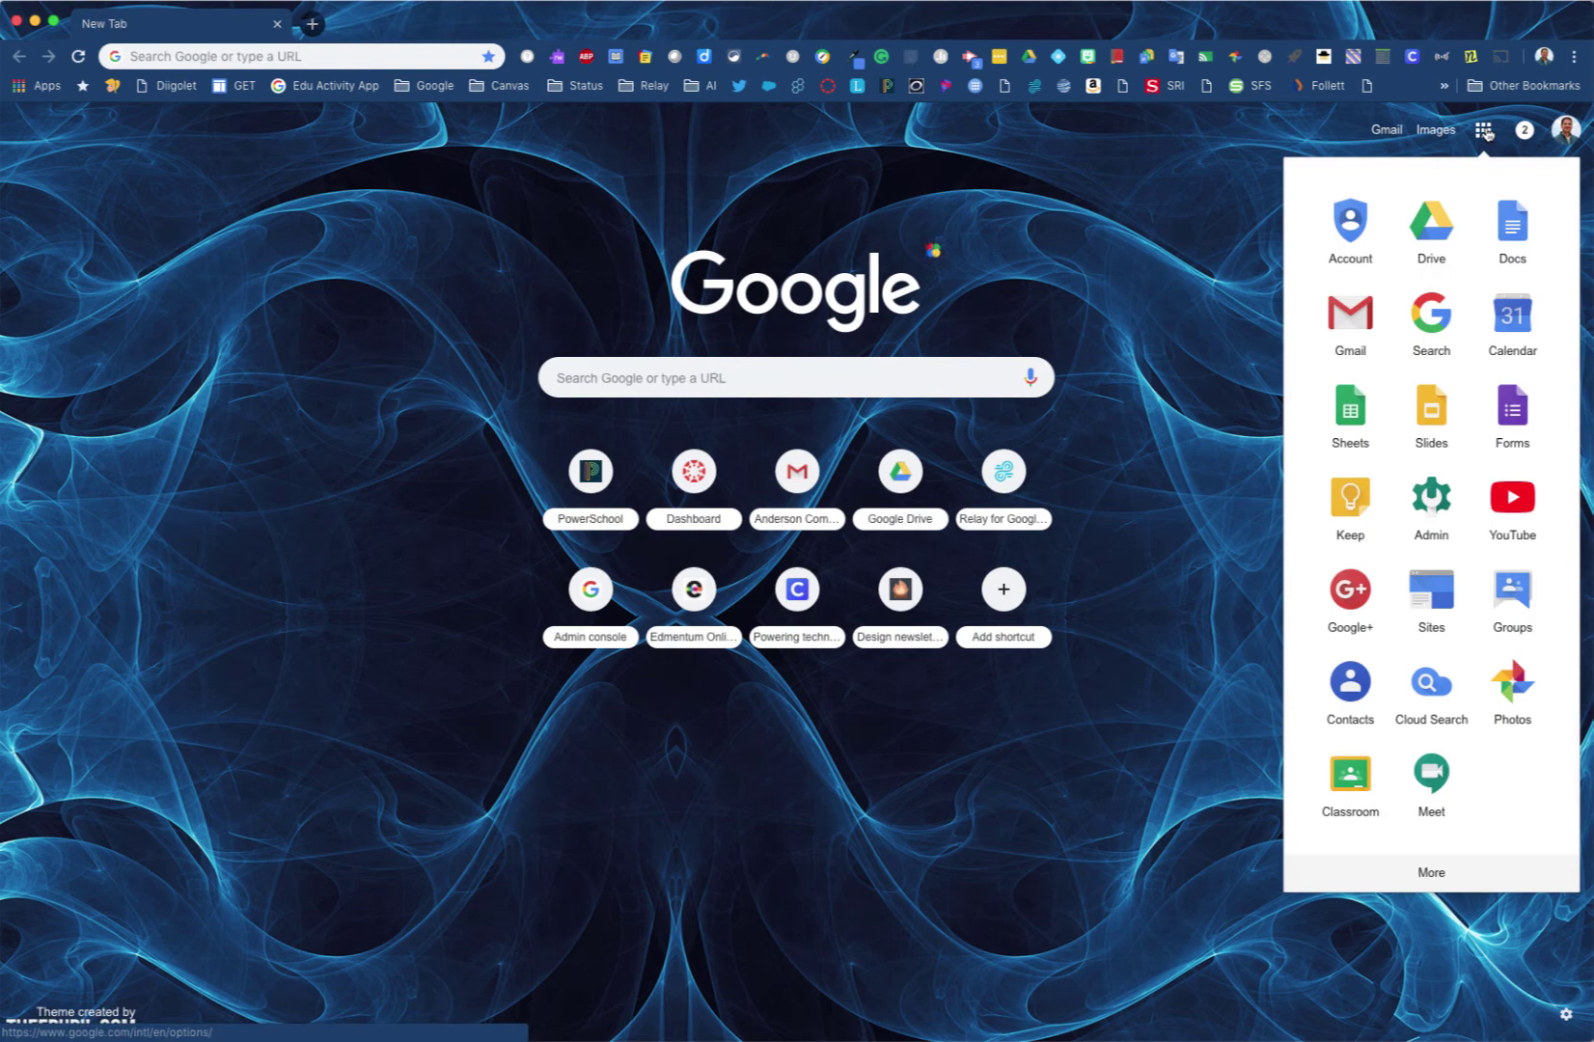
{"action": "left_click", "coordinate": [1422, 234]}
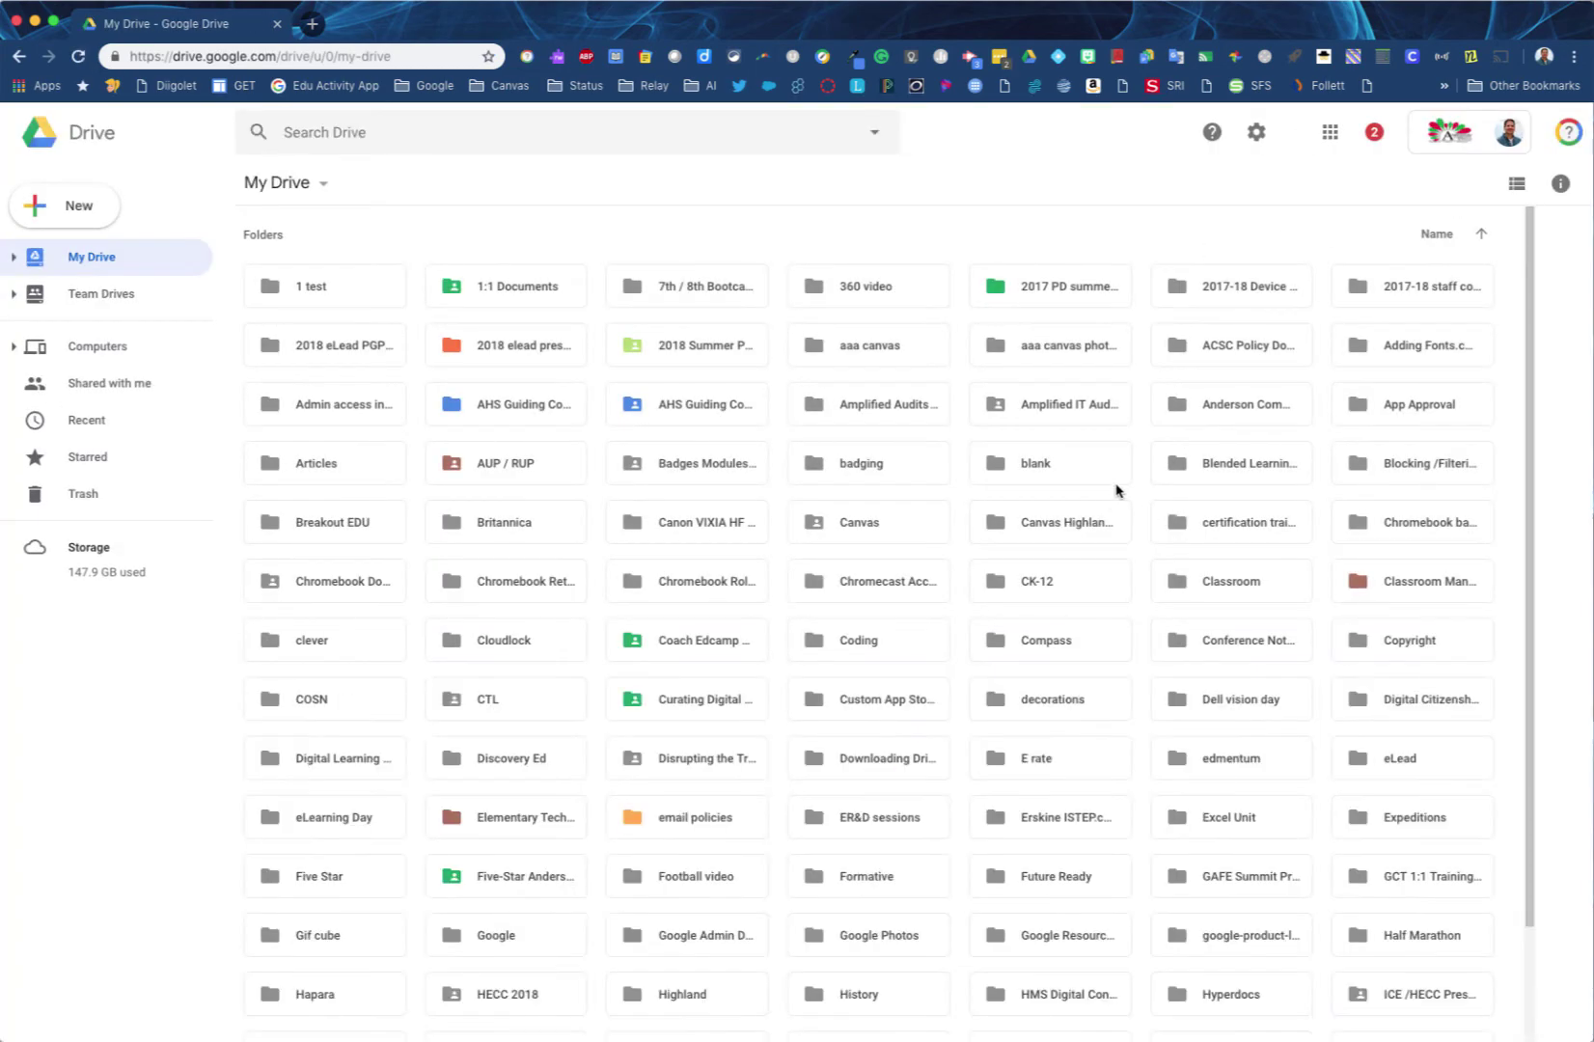
{"action": "left_click", "coordinate": [310, 293]}
{"action": "double_click", "coordinate": [311, 294]}
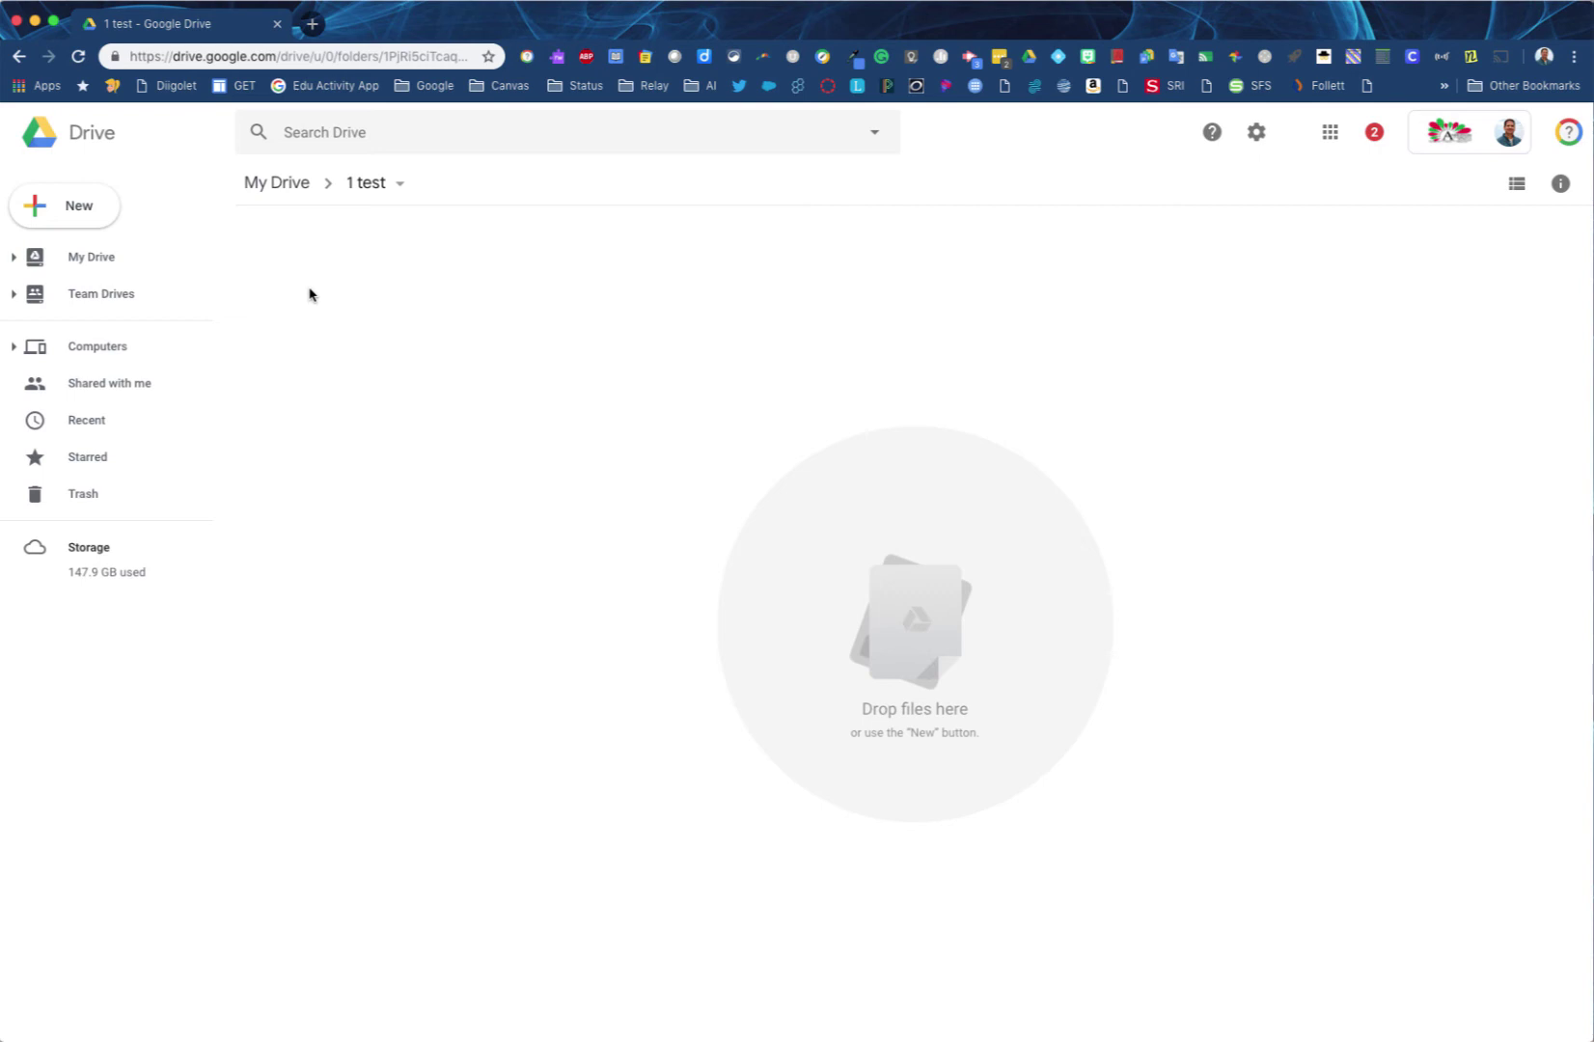
Create a new document and a new spreadsheet from the "1 test" folder, closing each once it opens
{"action": "key", "text": "shift+t"}
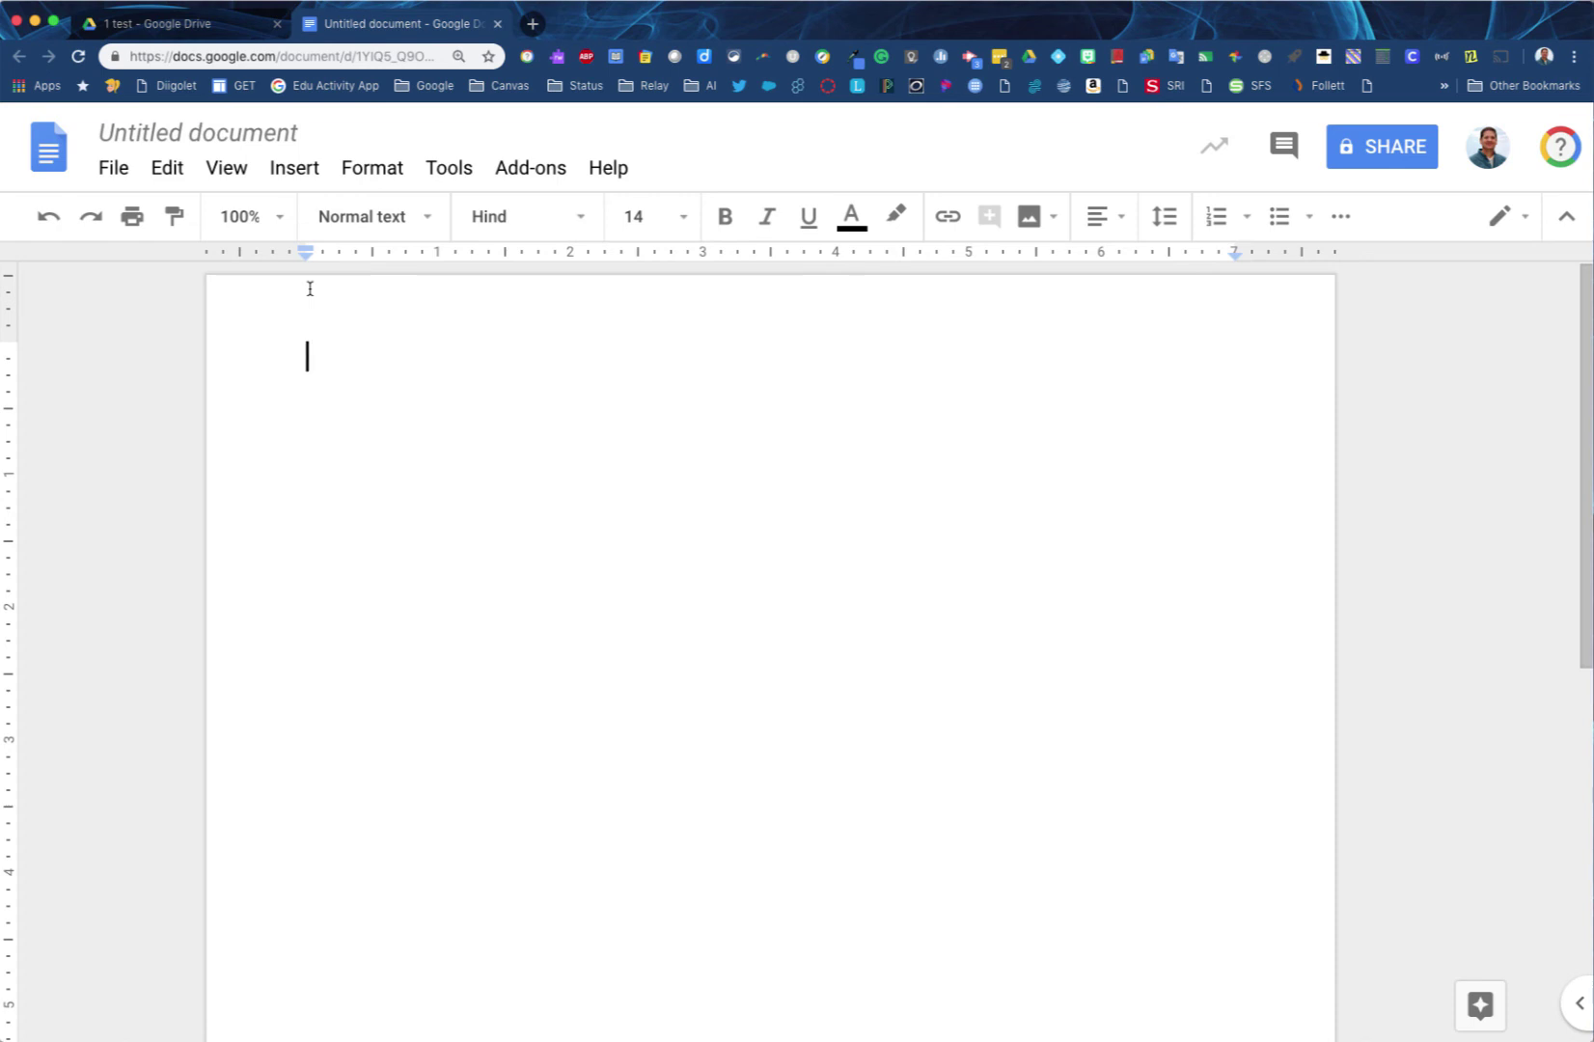
{"action": "left_click", "coordinate": [498, 23]}
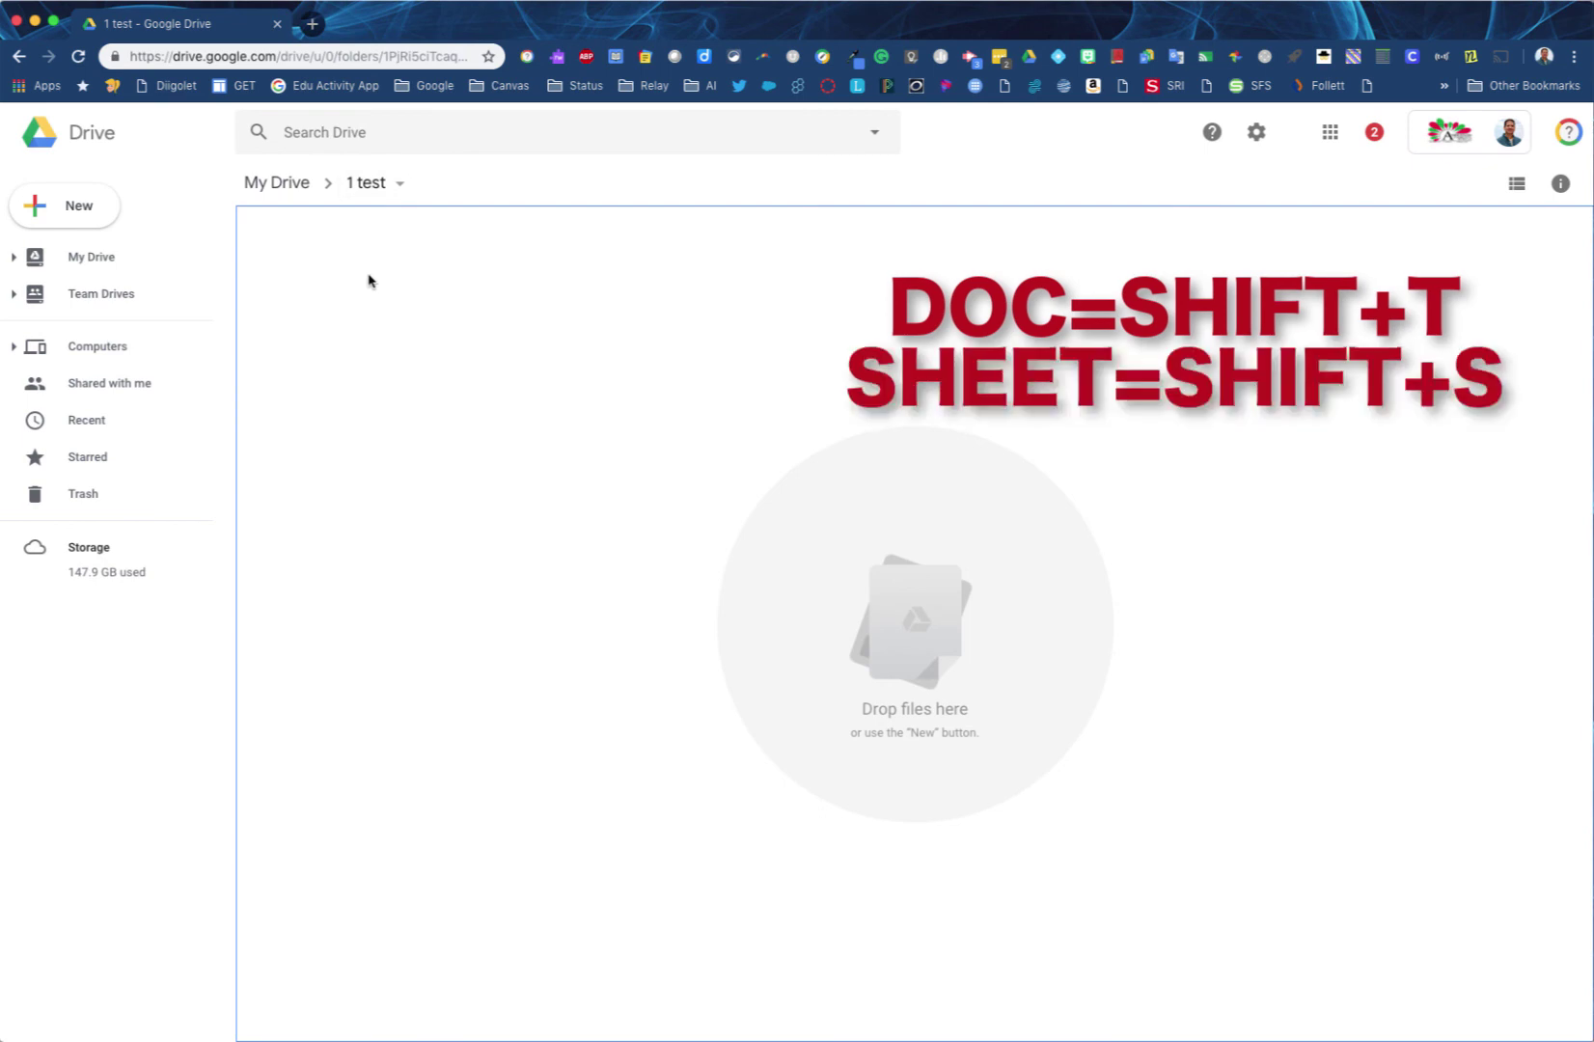
{"action": "key", "text": "shift+s"}
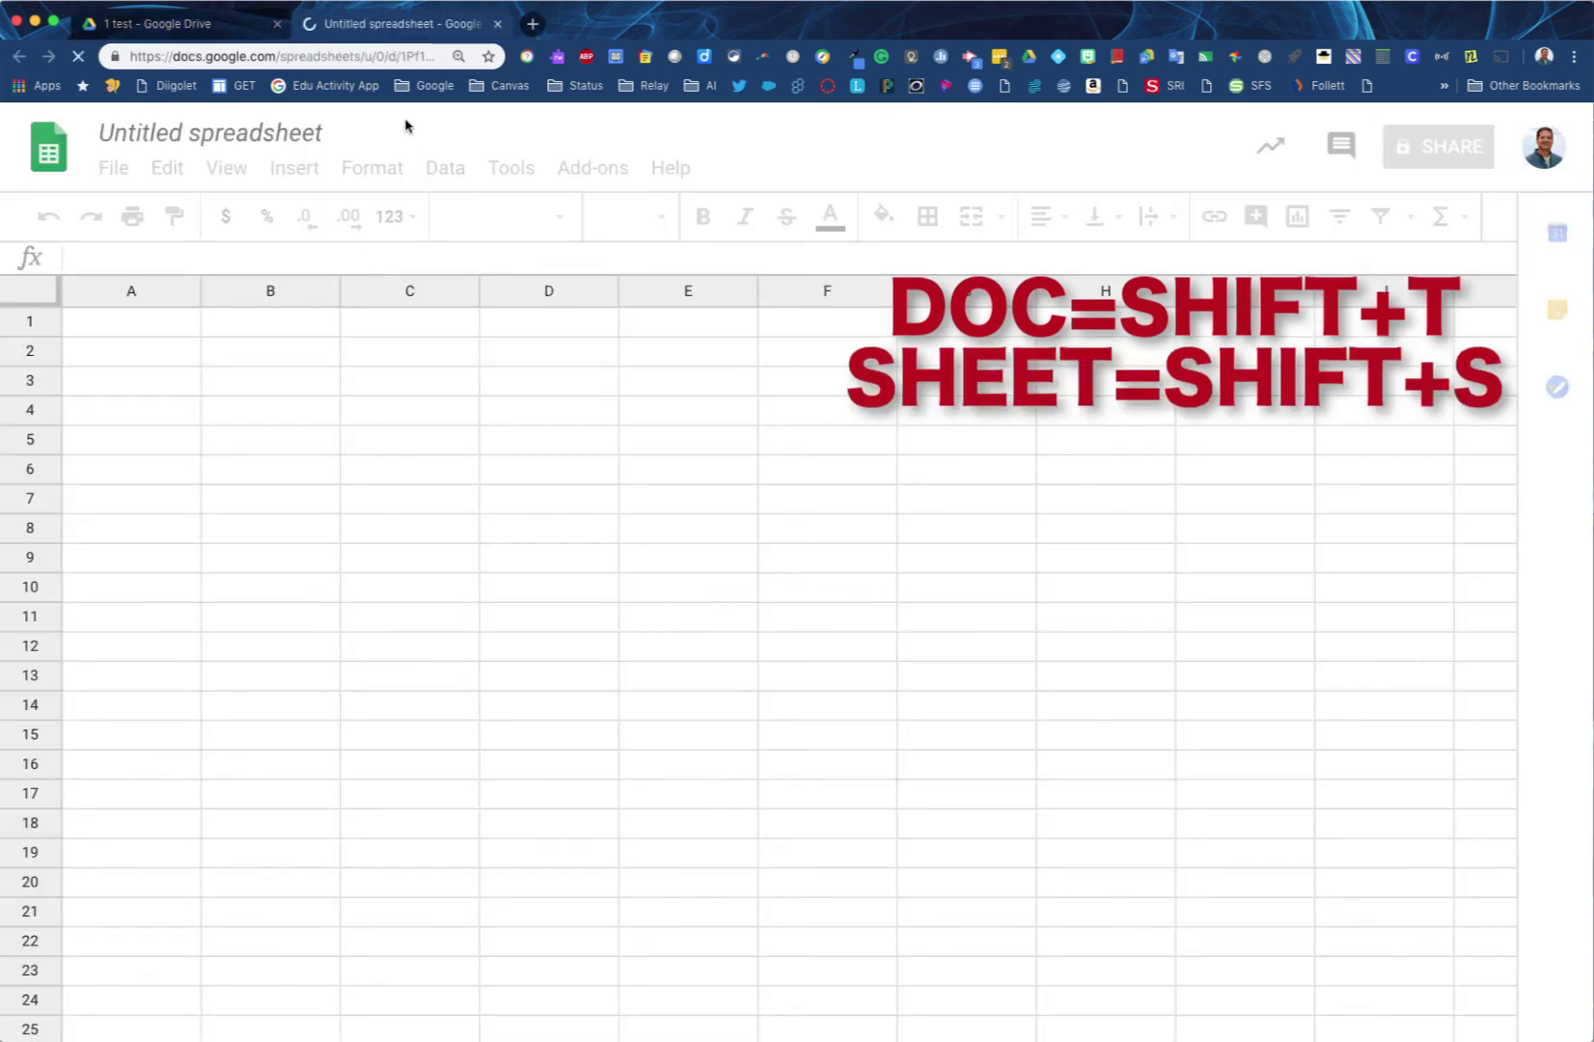
{"action": "left_click", "coordinate": [497, 30]}
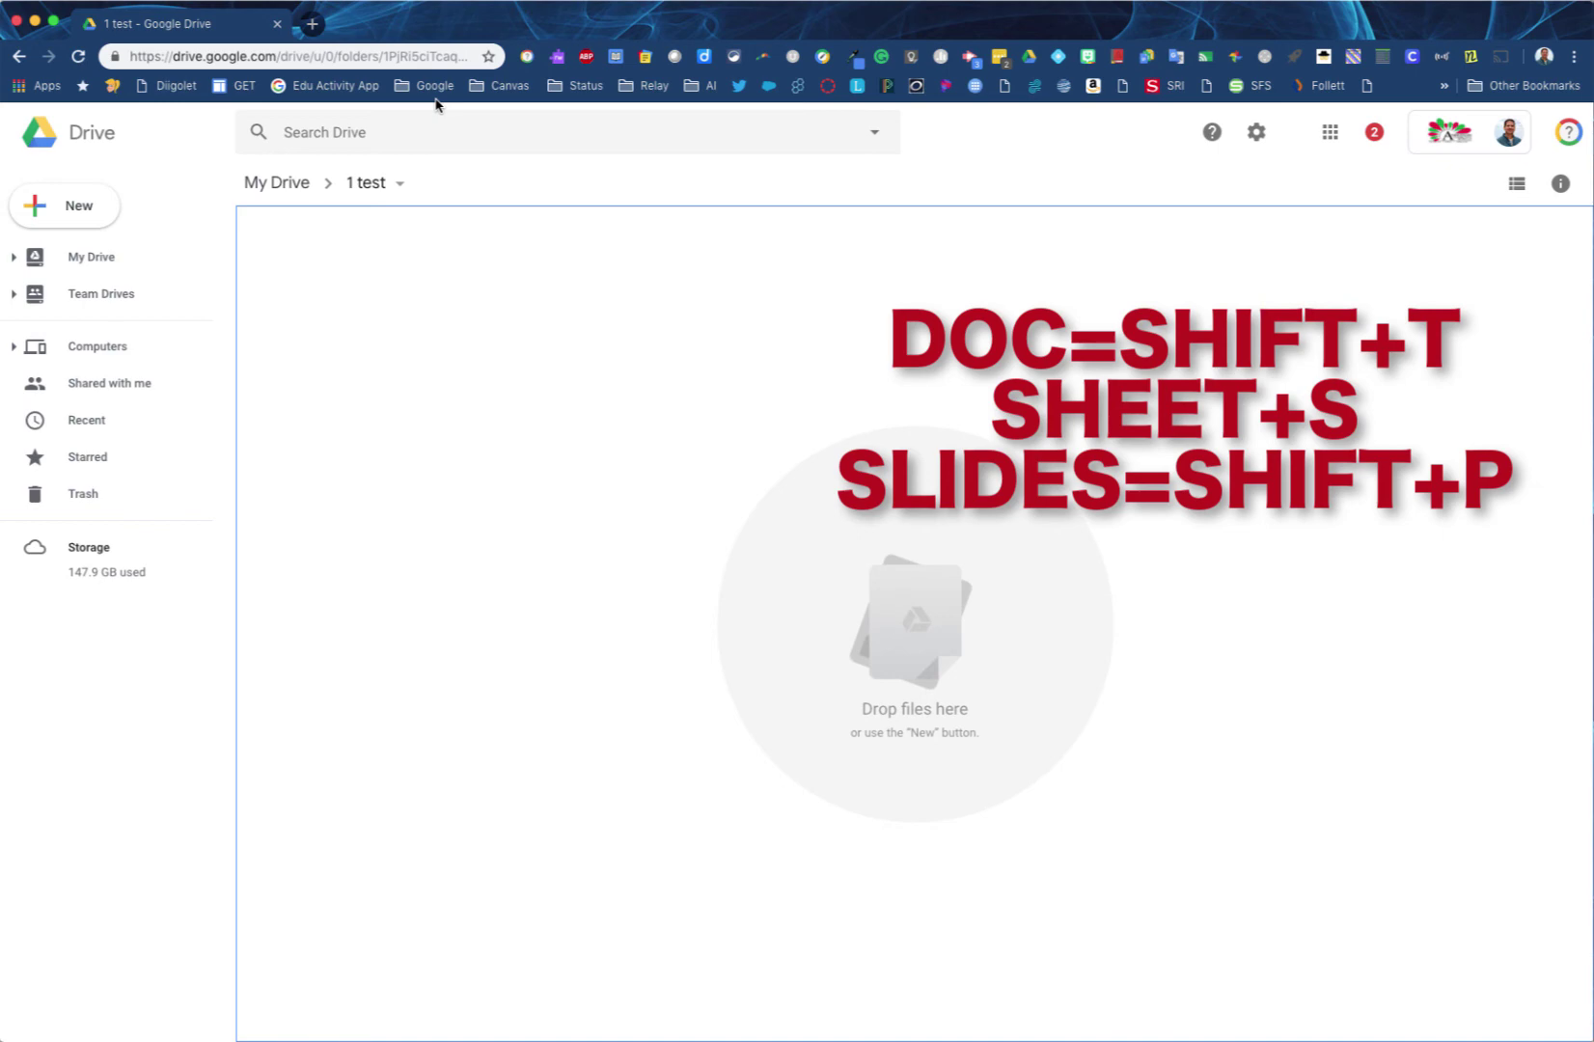
Create a new presentation and a new form from the "1 test" folder, closing each once it opens
{"action": "key", "text": "shift+p"}
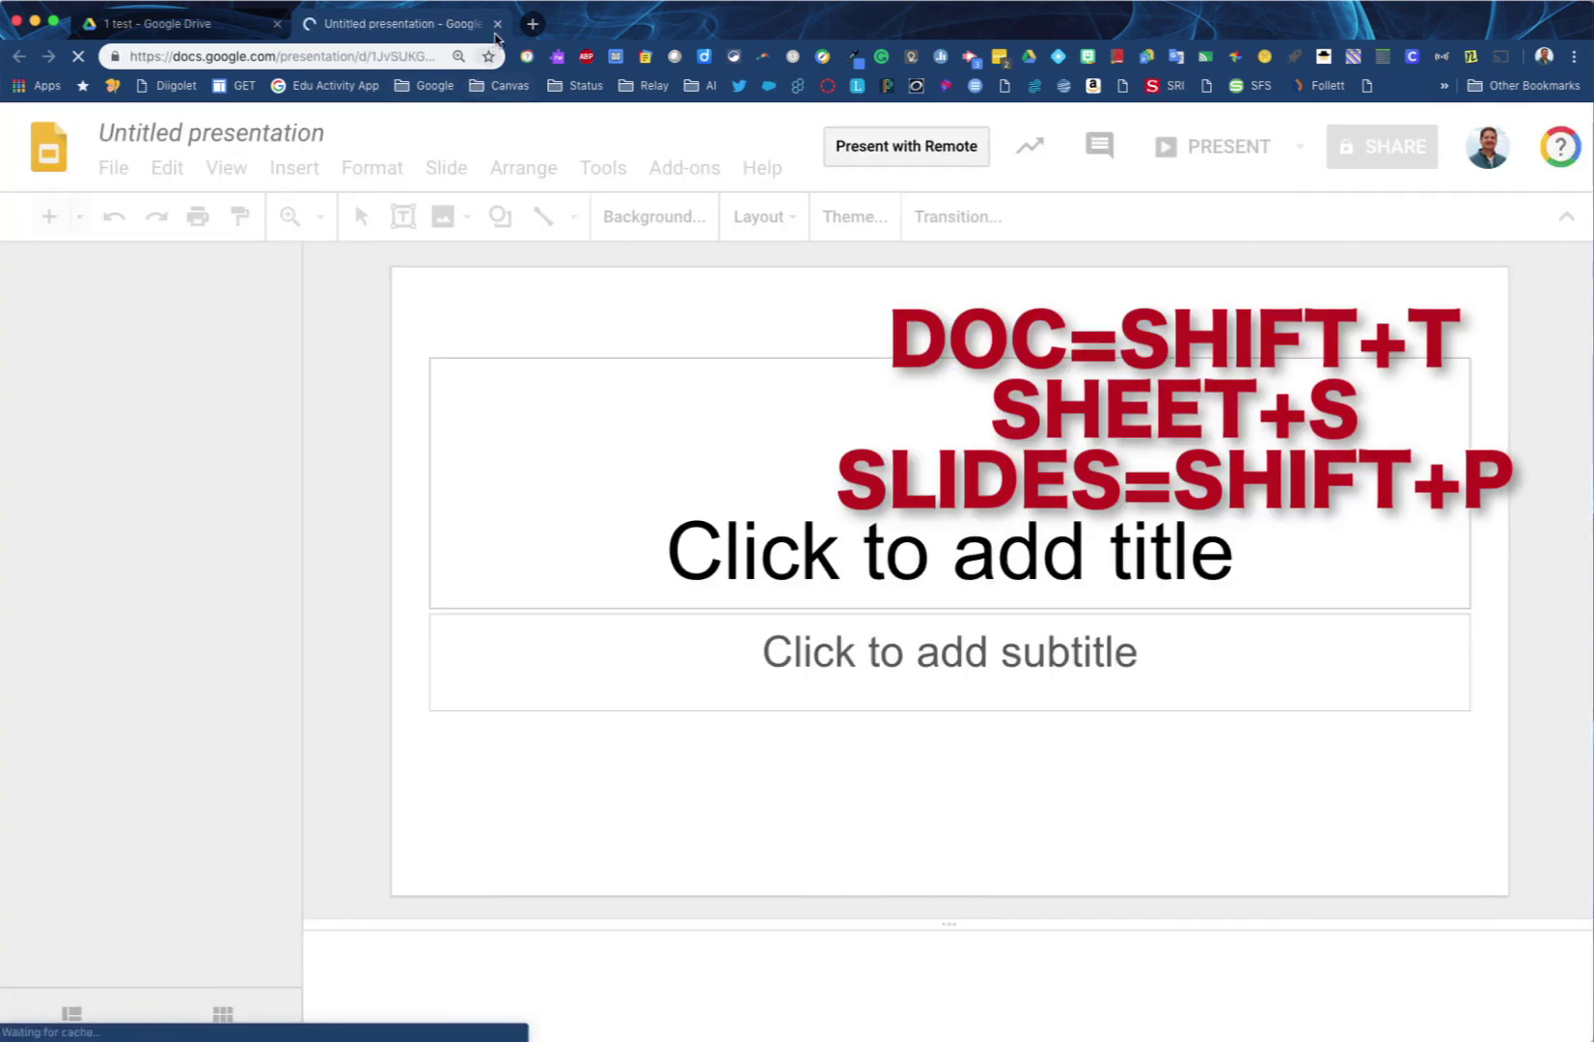
{"action": "left_click", "coordinate": [496, 24]}
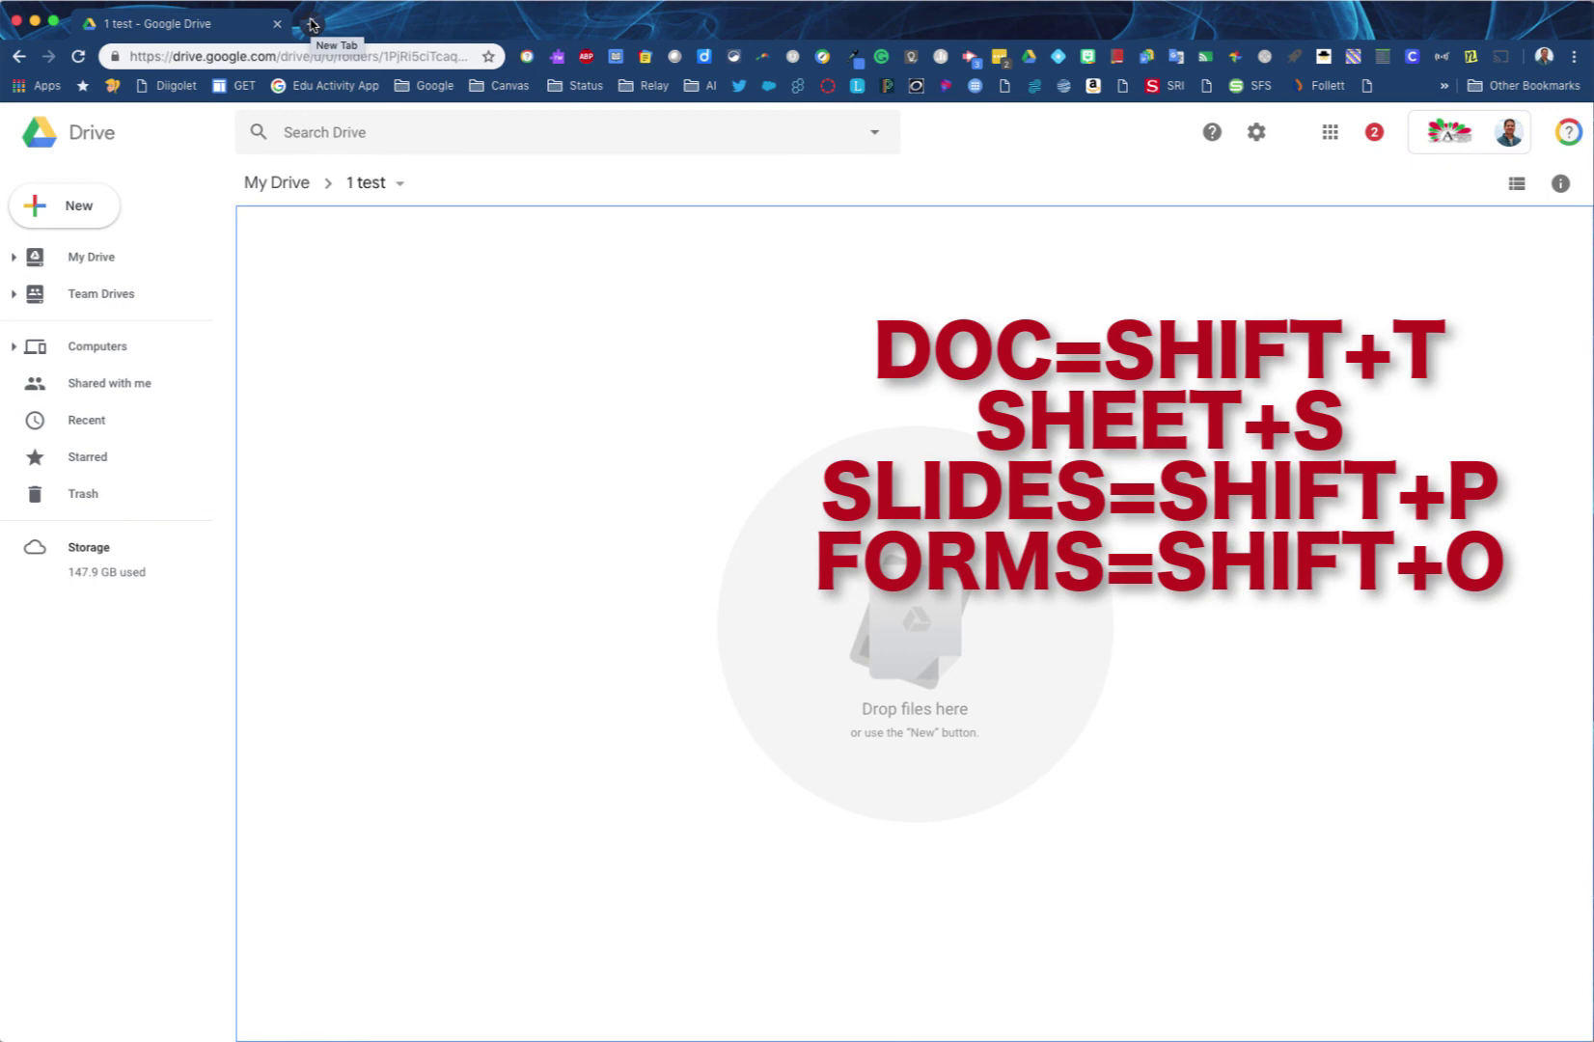
{"action": "key", "text": "shift+o"}
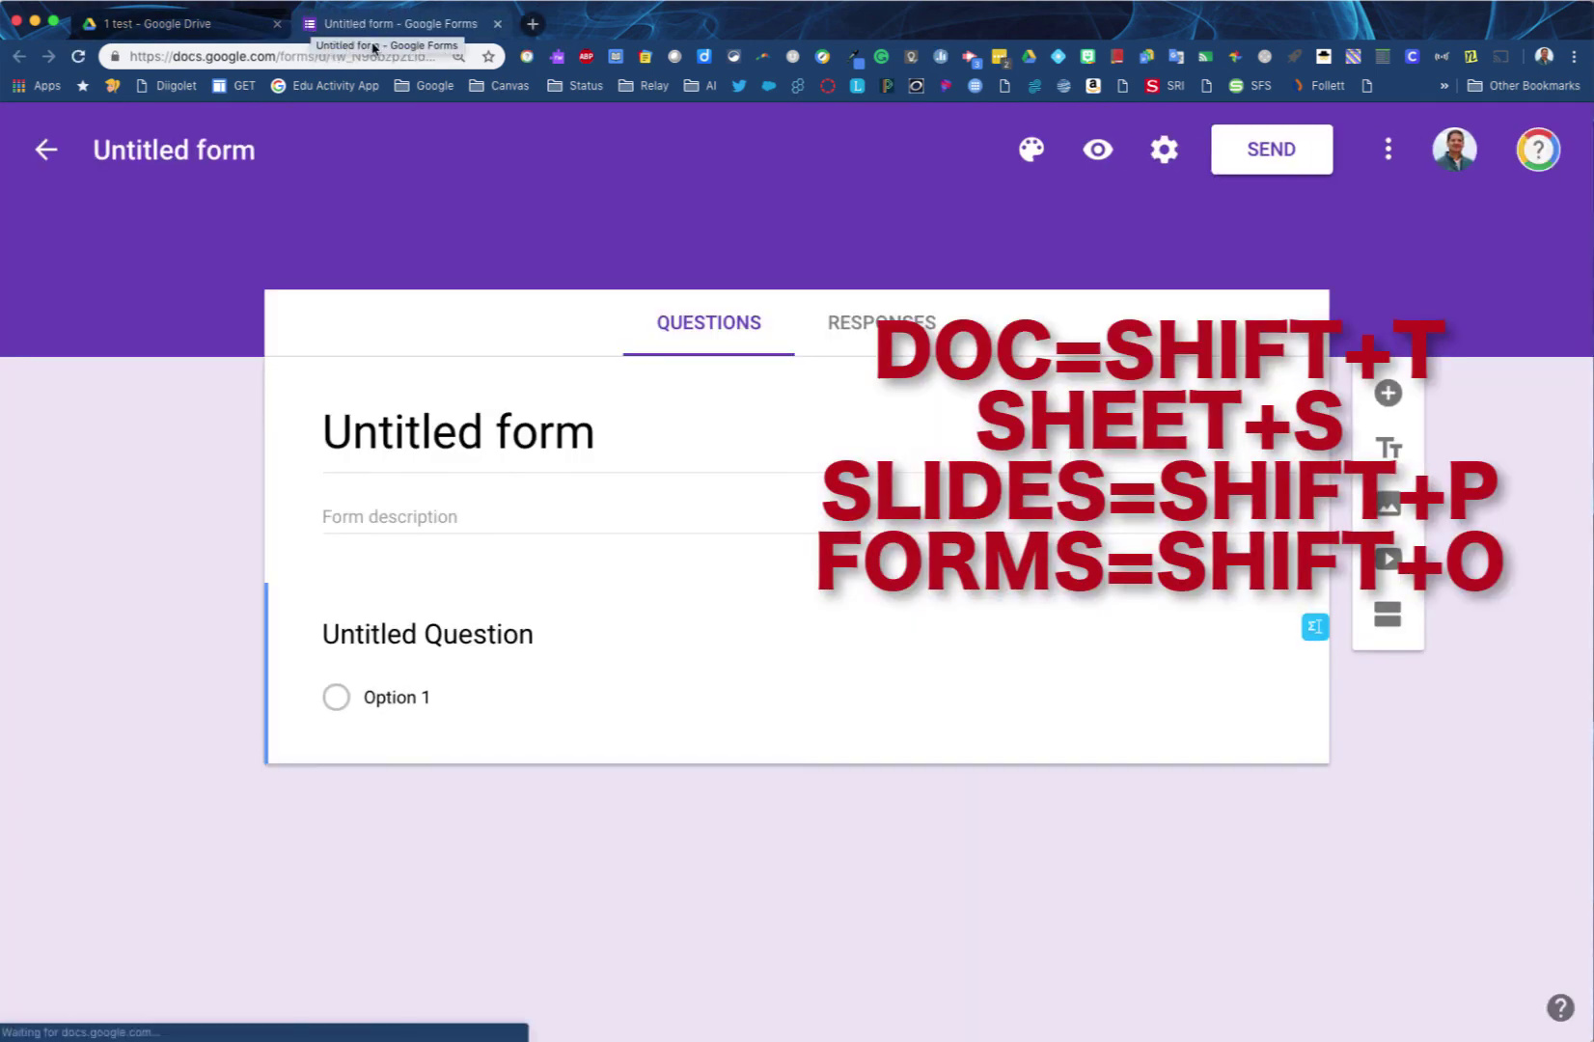
{"action": "left_click", "coordinate": [497, 24]}
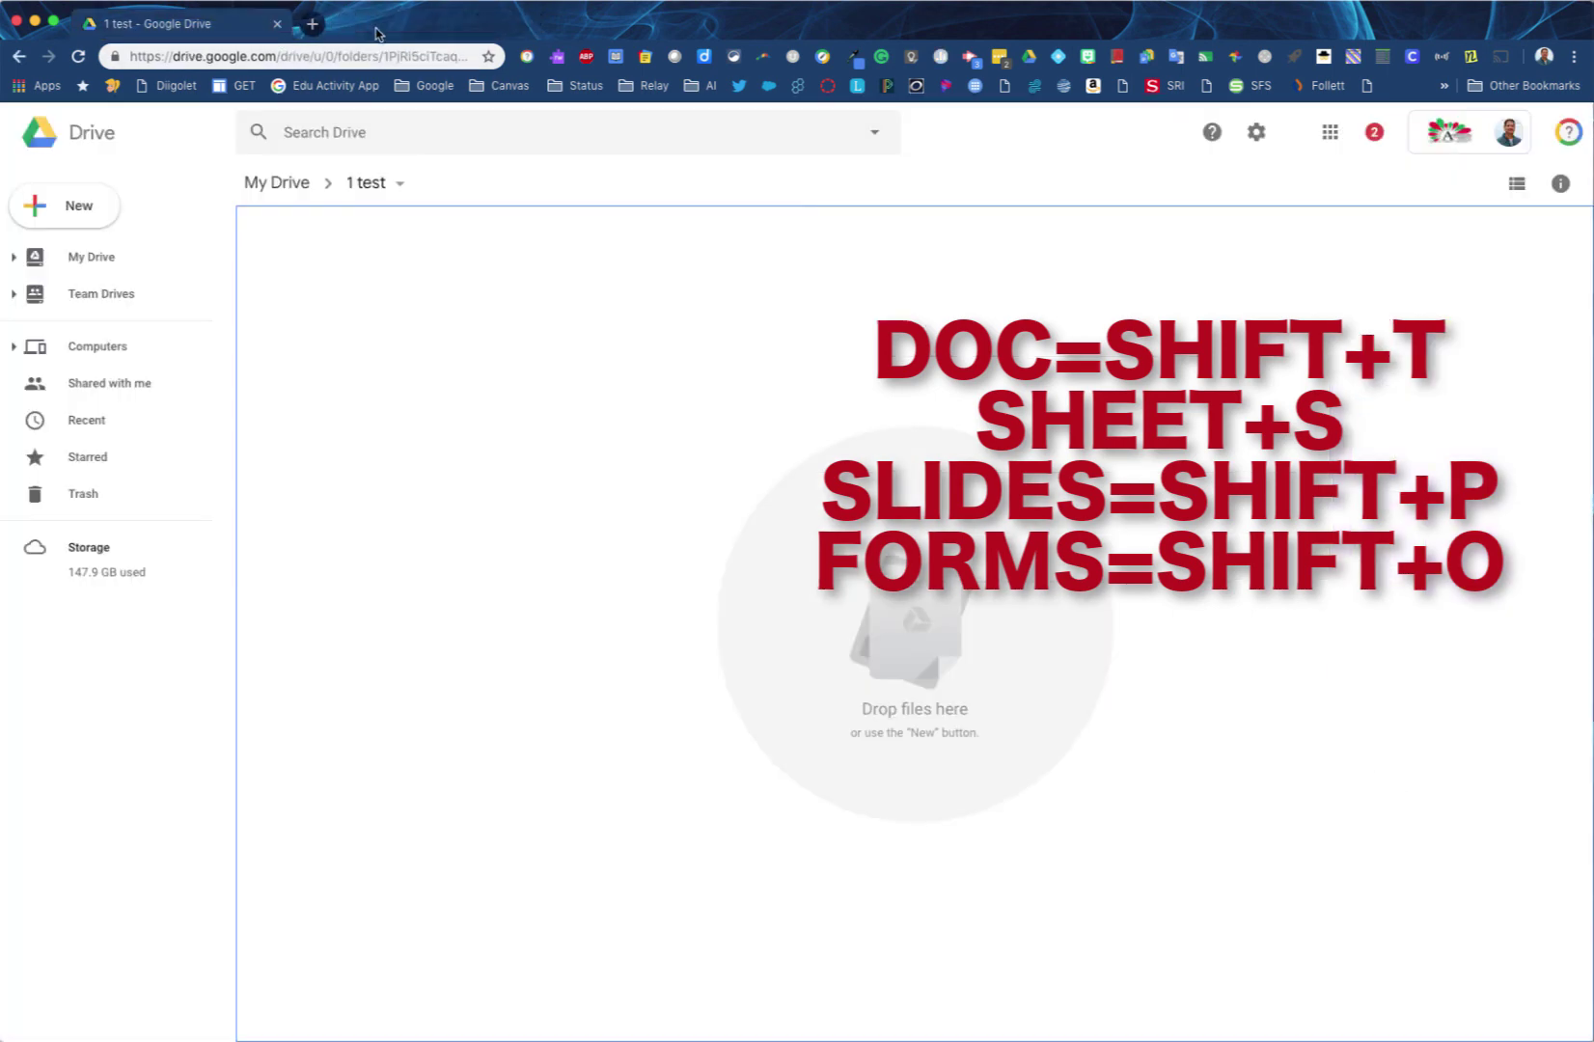